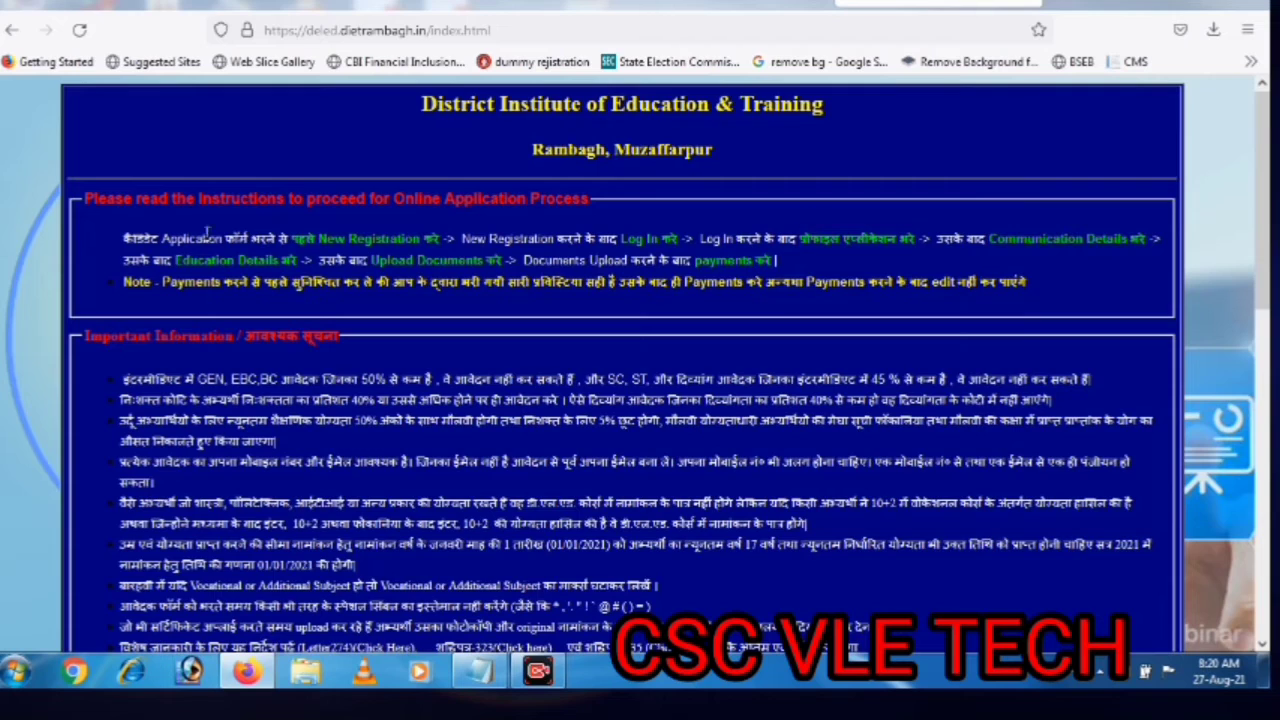
Read through the application instructions and go to the online application login page
drag(124, 238, 297, 262)
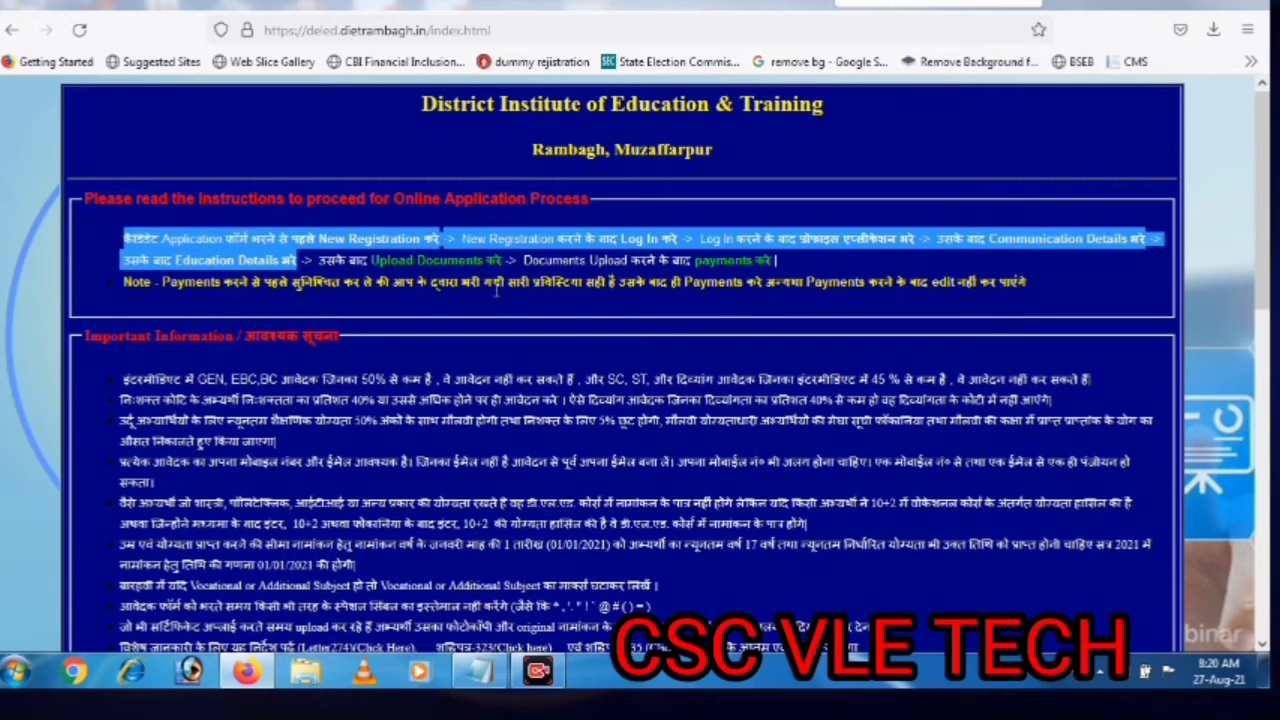
scroll(772, 365, down, 5)
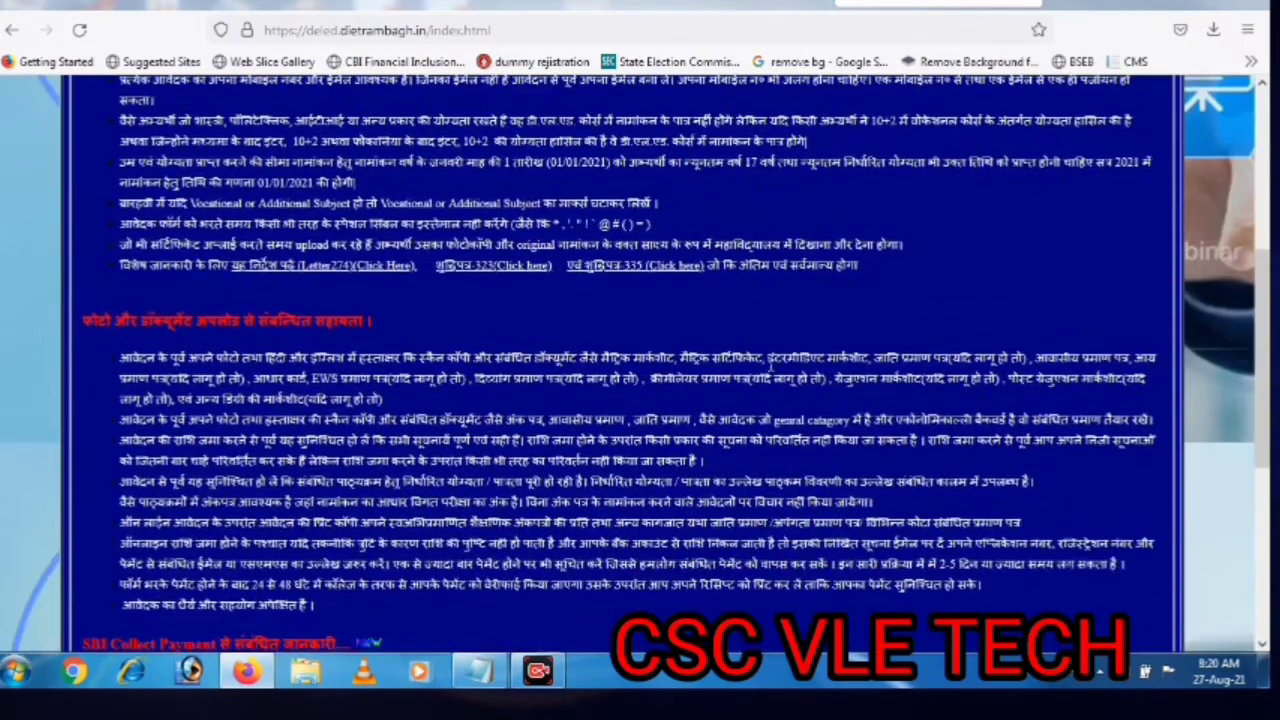
scroll(772, 365, down, 5)
click(675, 578)
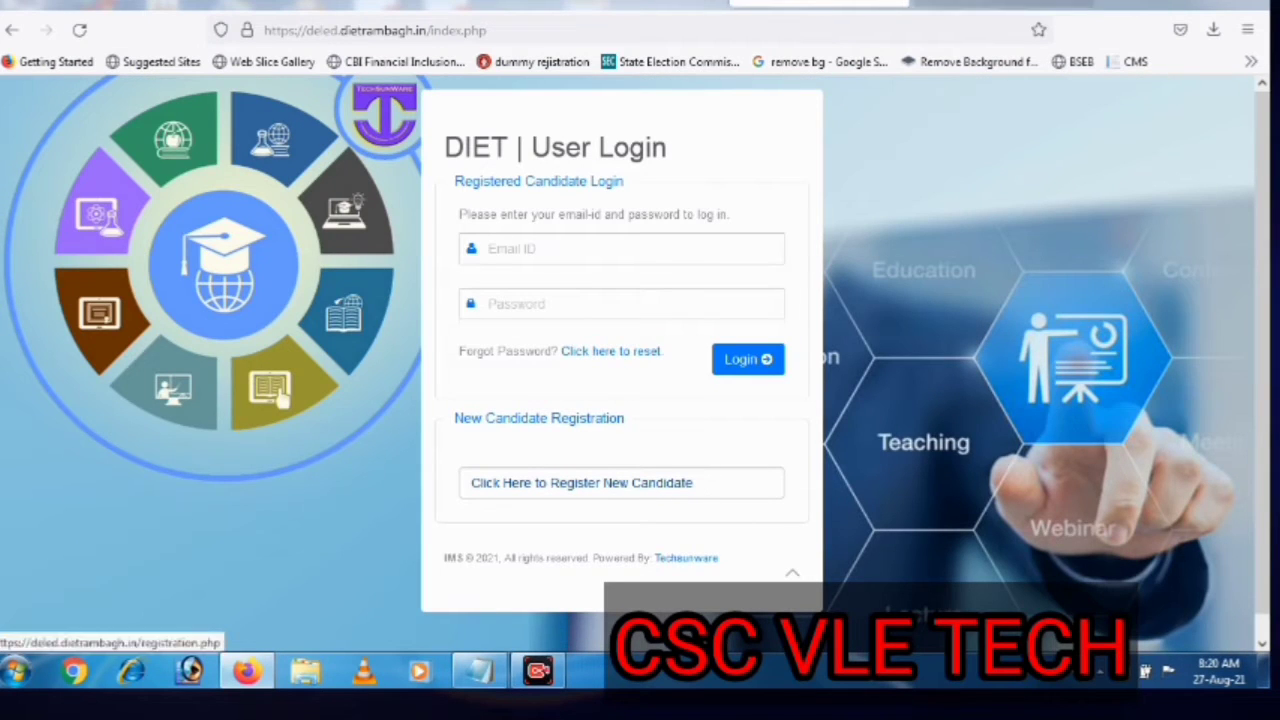
Start a new candidate registration with the candidate's full name, mobile number and gender Male
click(580, 482)
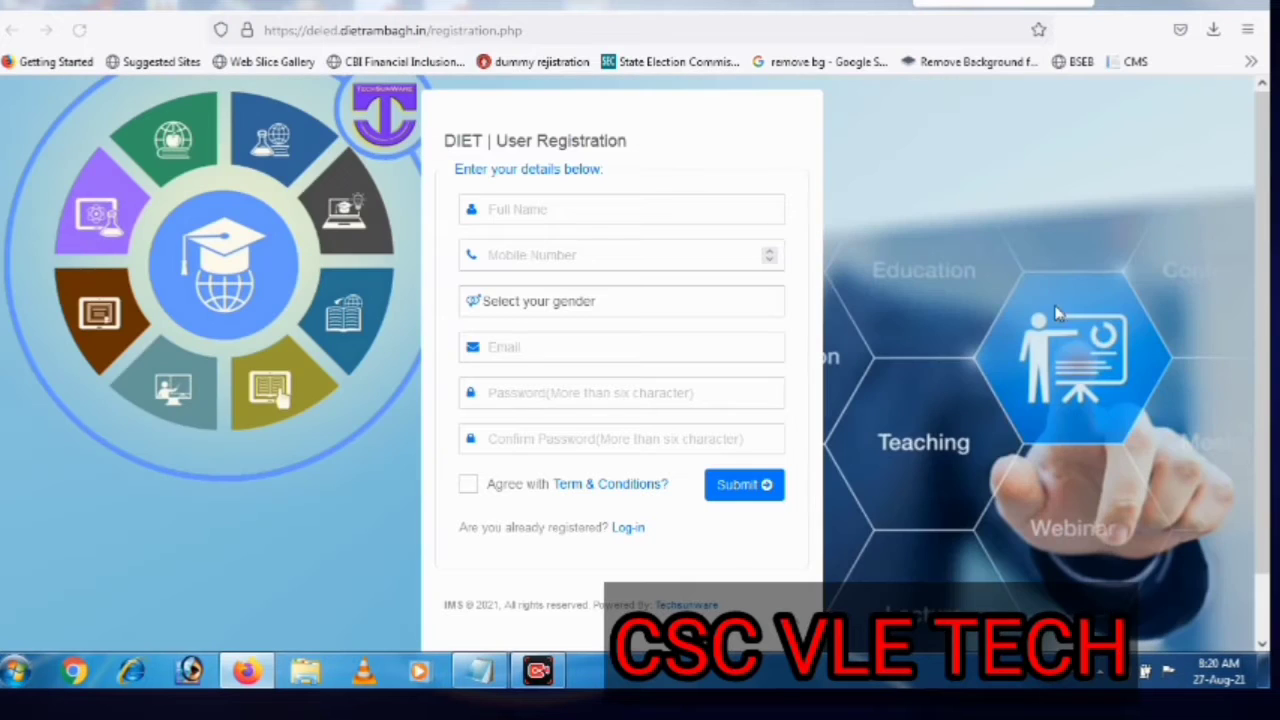
click(577, 206)
text(shy)
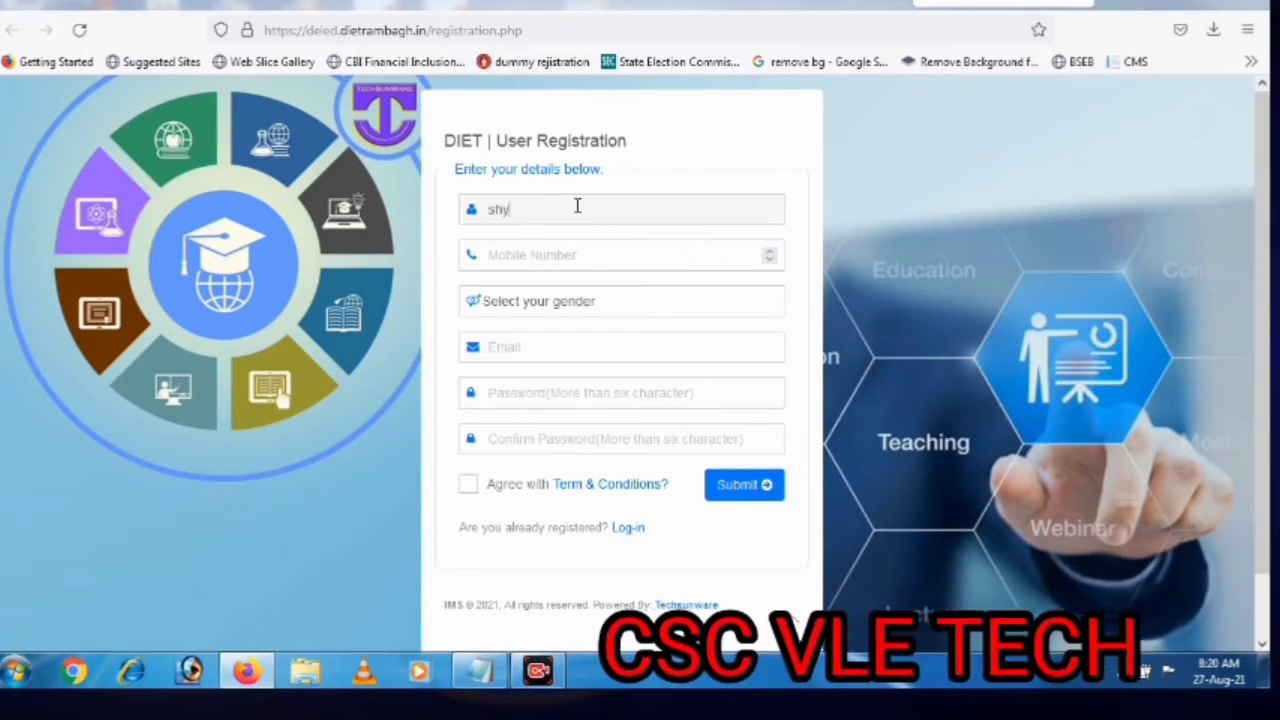
text(am)
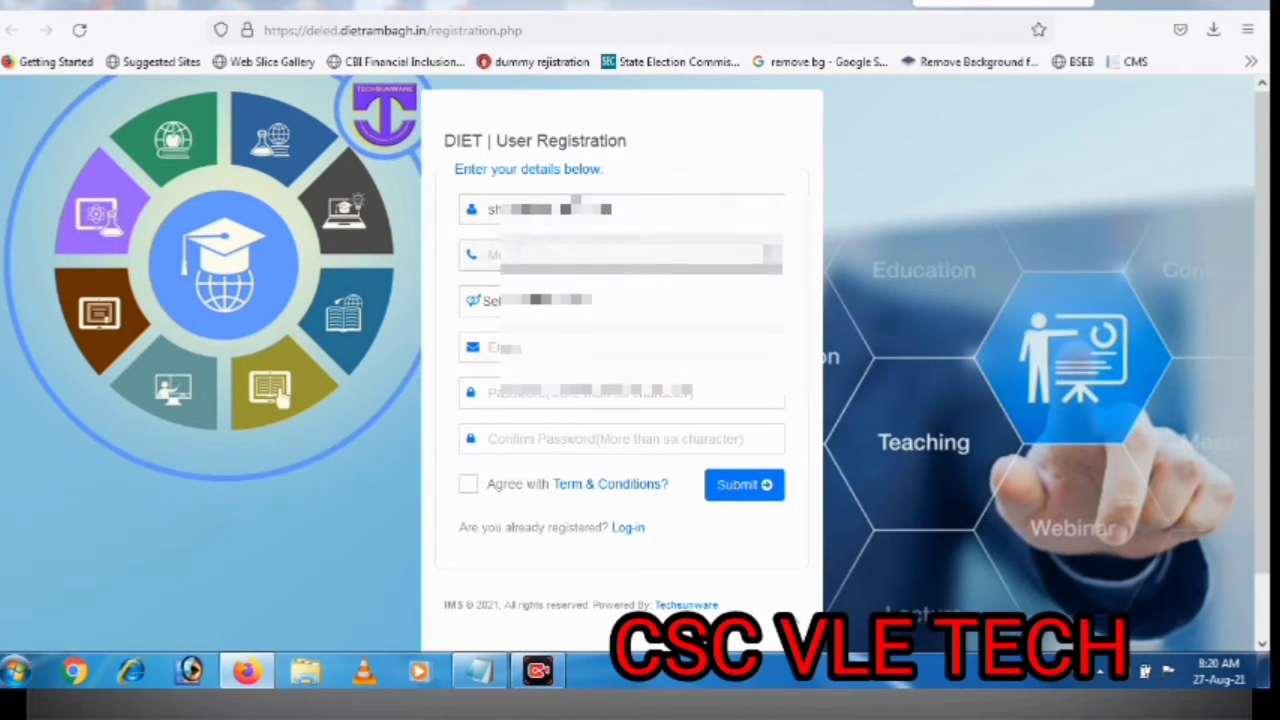
text(74*****)
key(Tab)
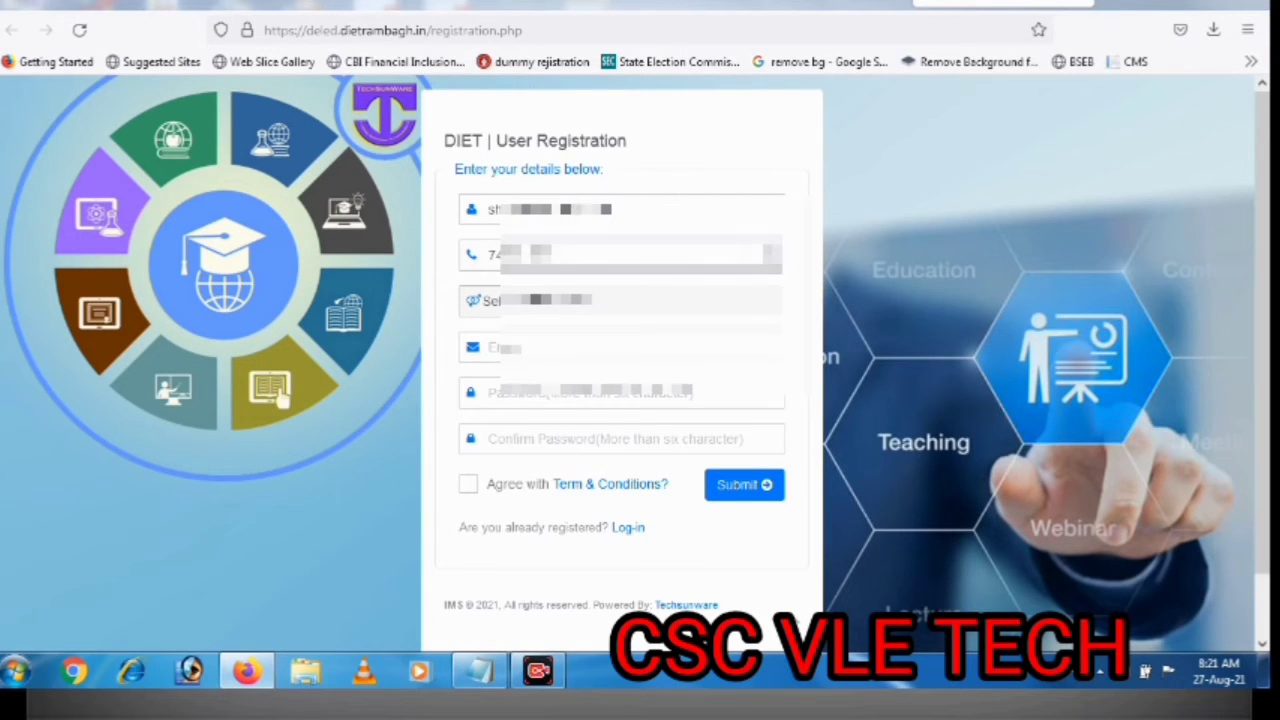
click(573, 306)
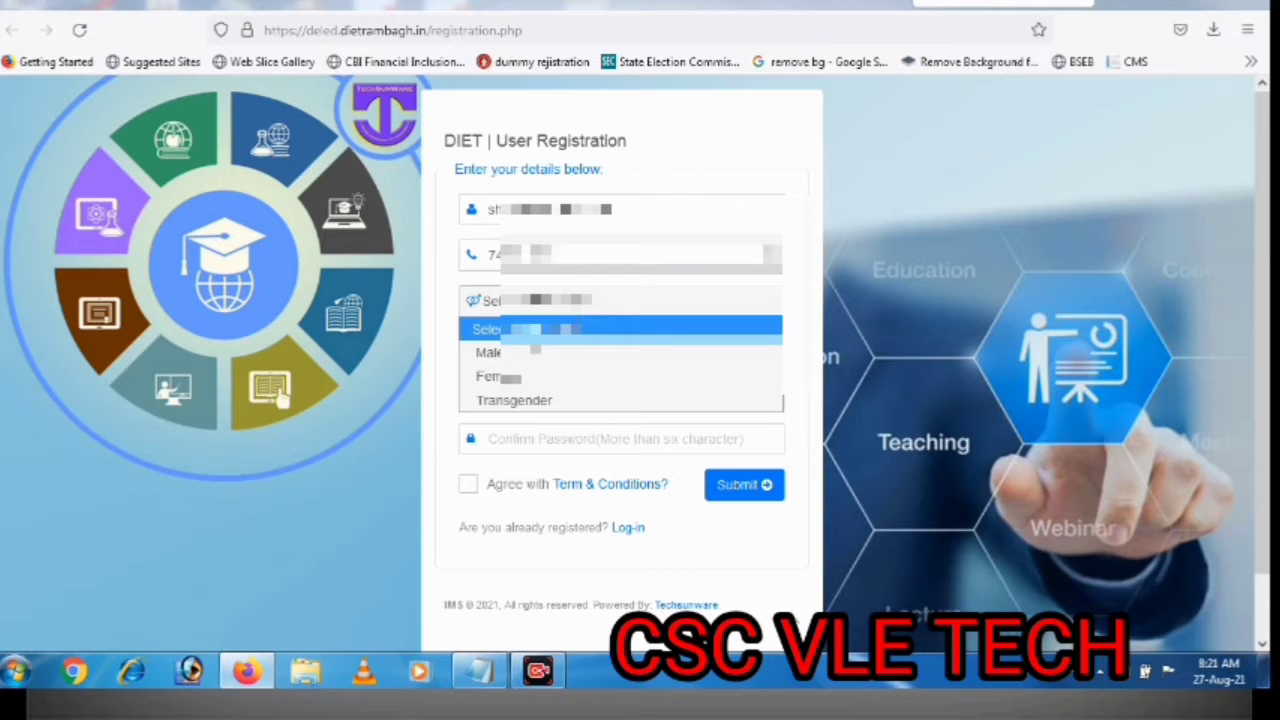
key(Down)
key(Return)
key(Tab)
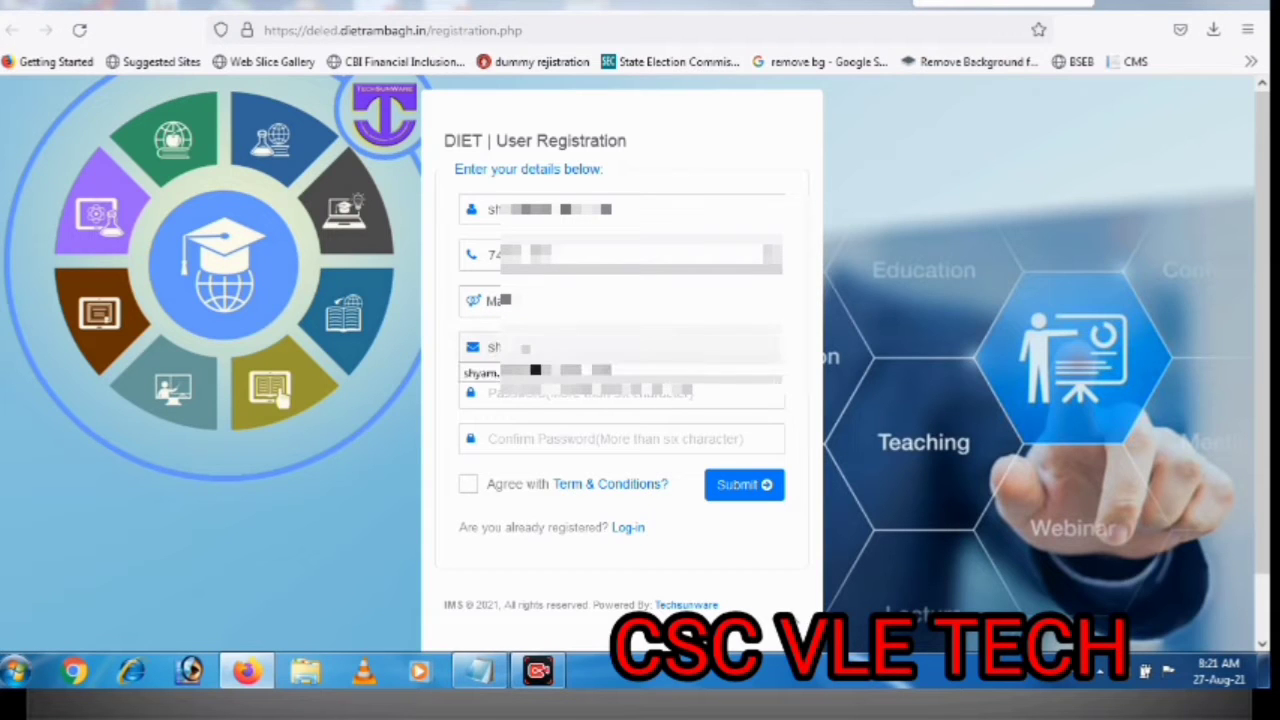
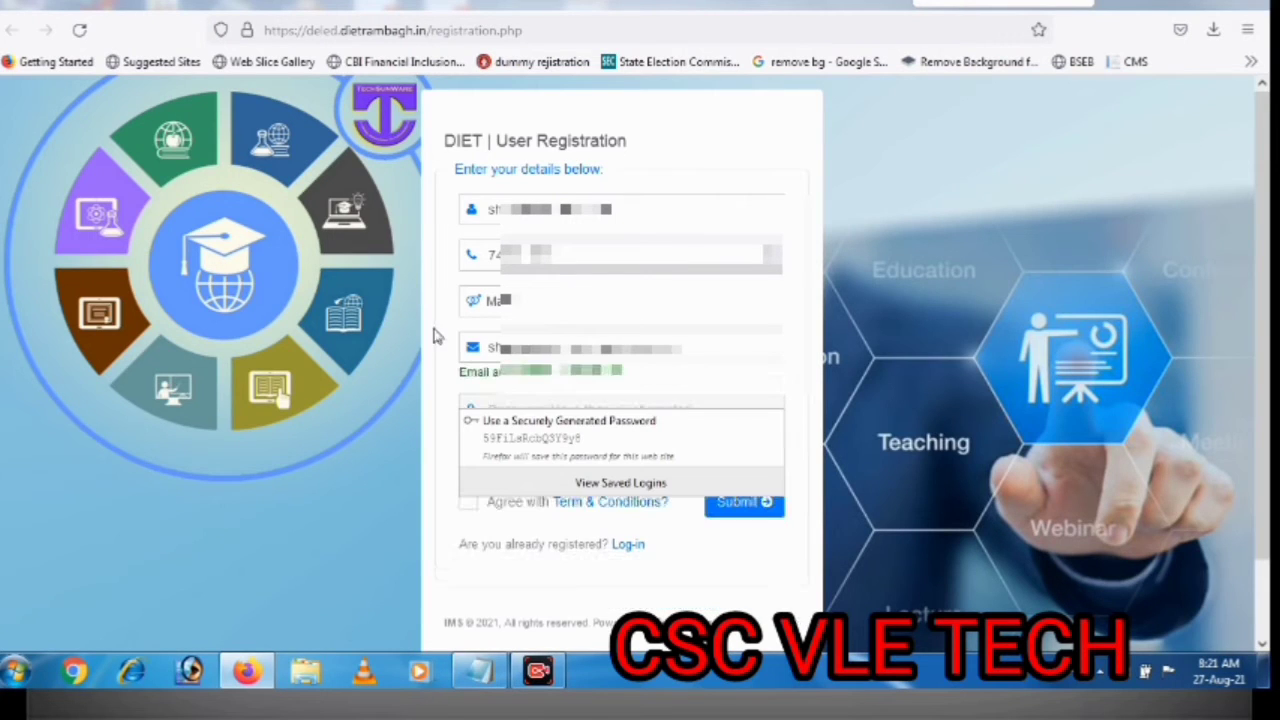
Enter the candidate's e-mail and an account password, agree to the terms, and submit the registration
click(657, 339)
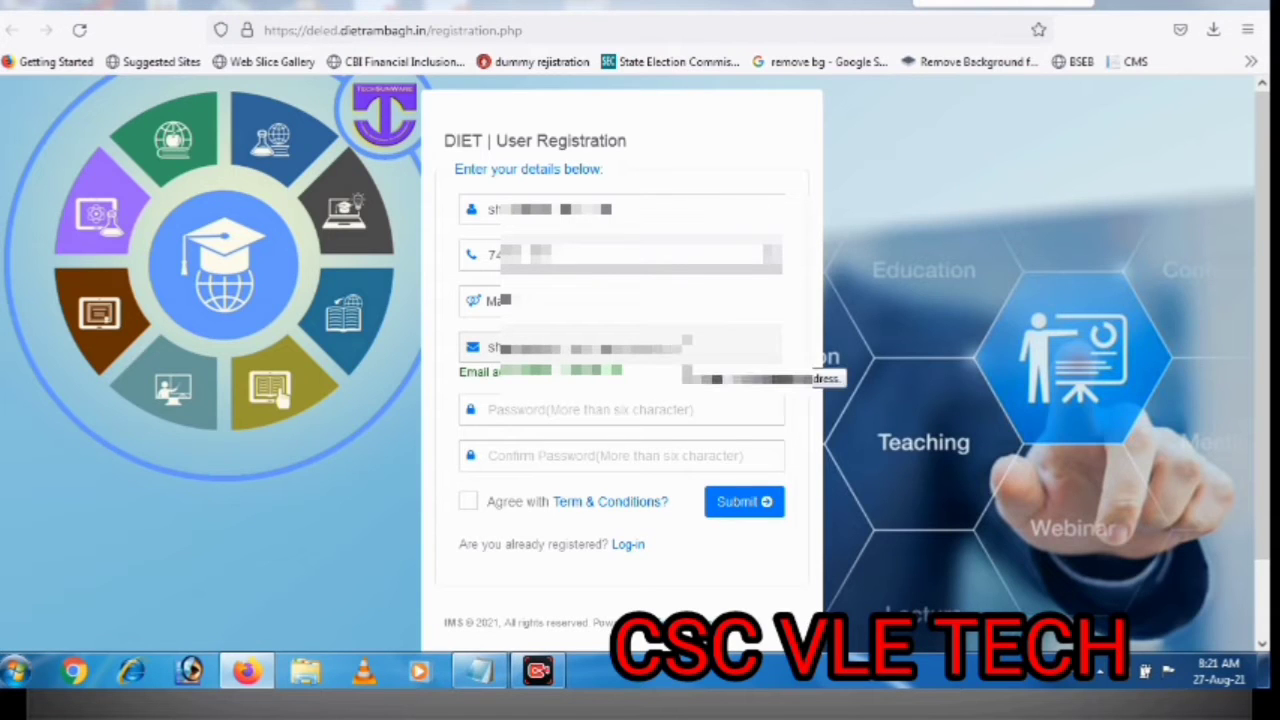
click(624, 405)
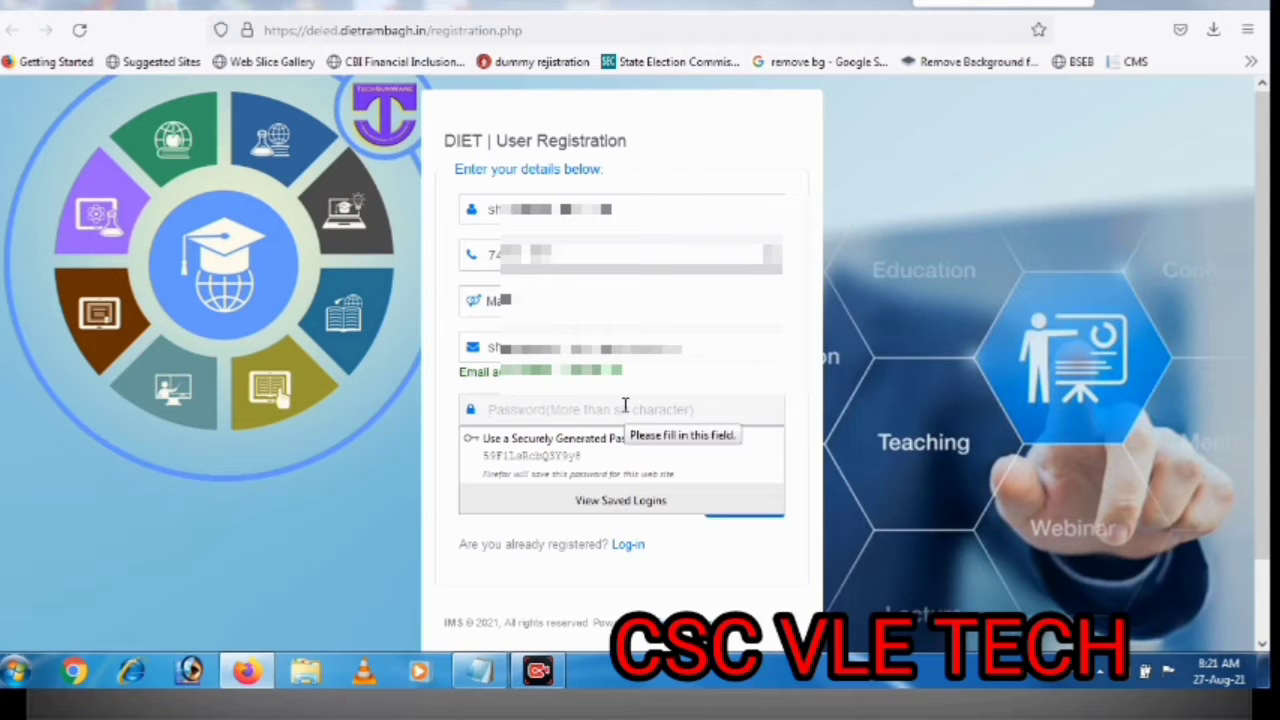
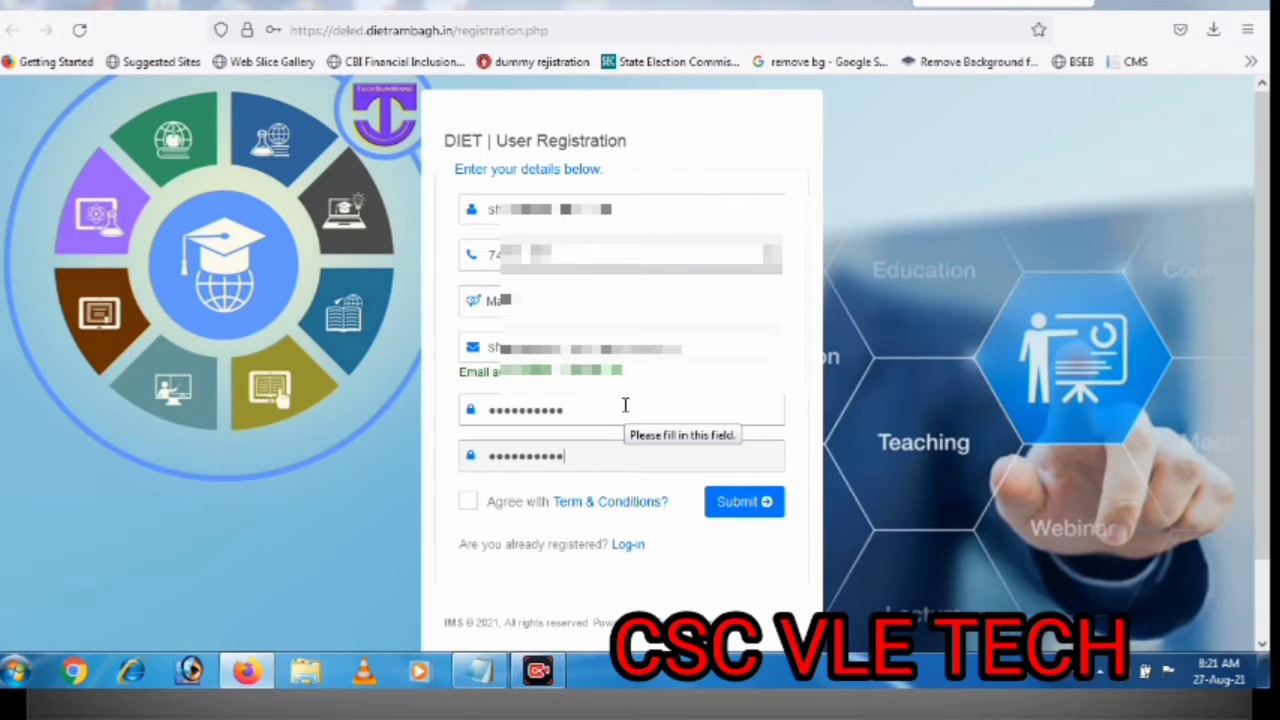
click(470, 502)
click(745, 505)
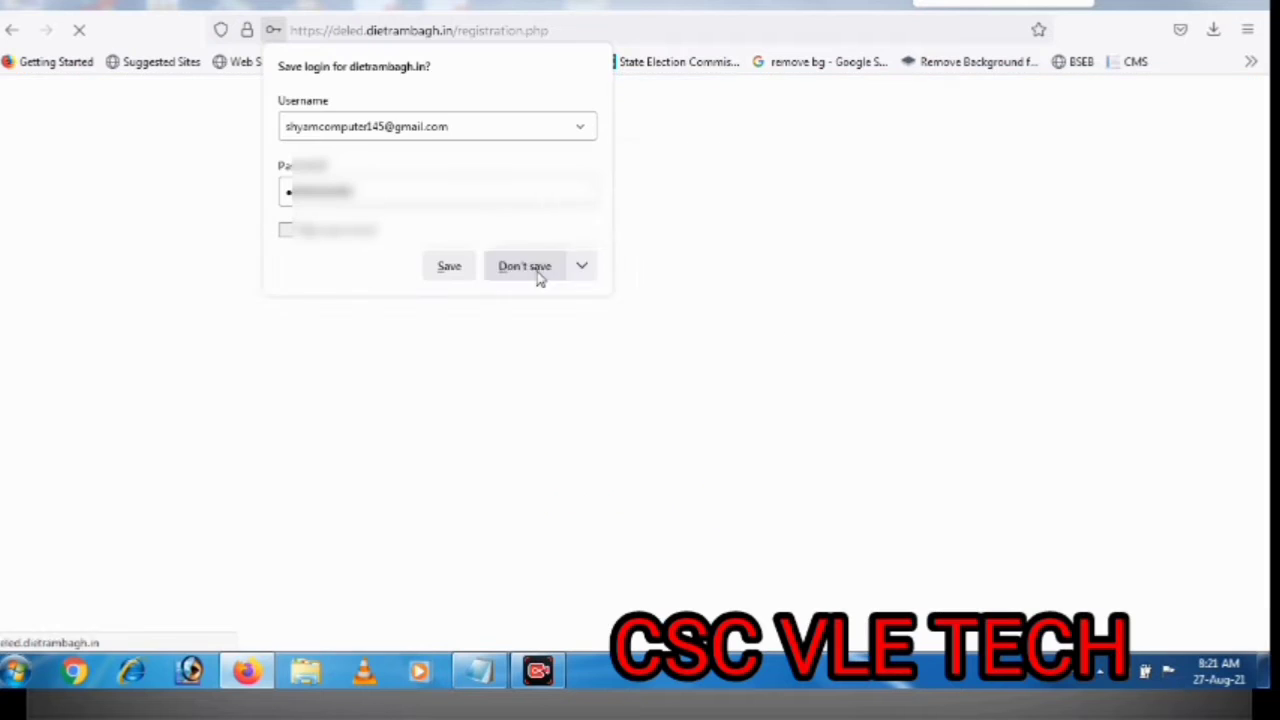
Decline saving the login and acknowledge the successful registration message
click(536, 272)
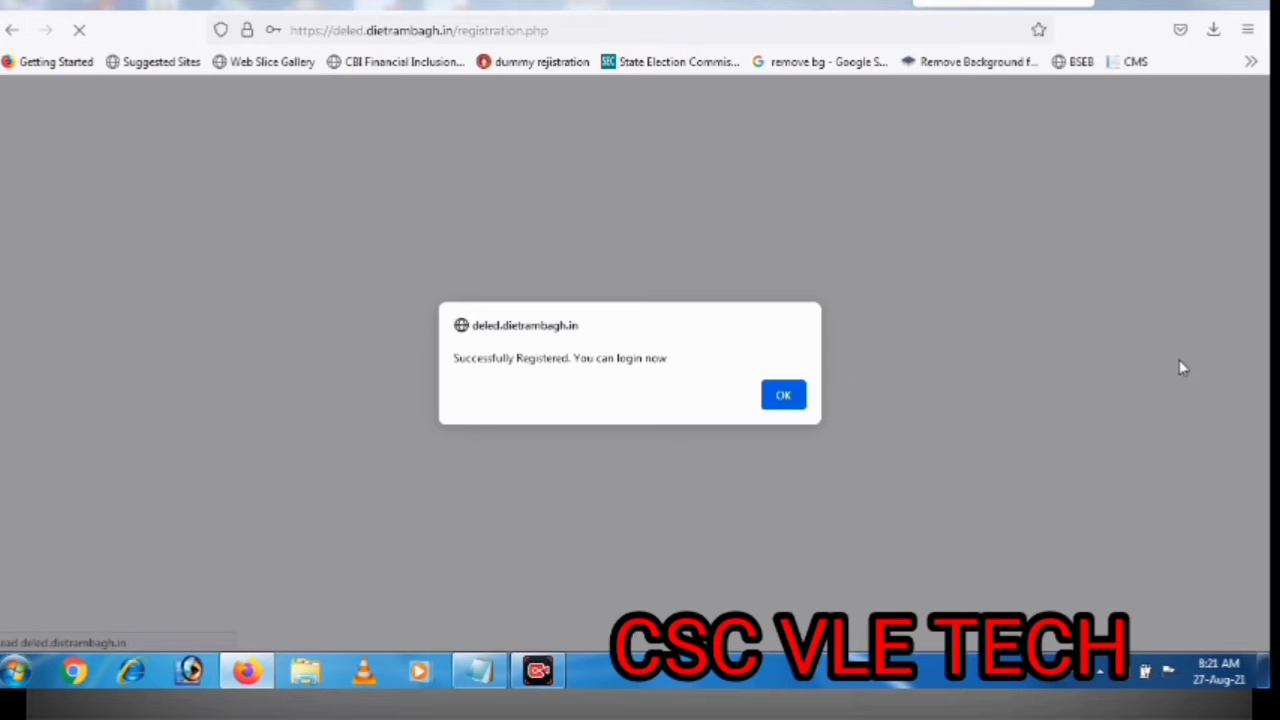
click(781, 395)
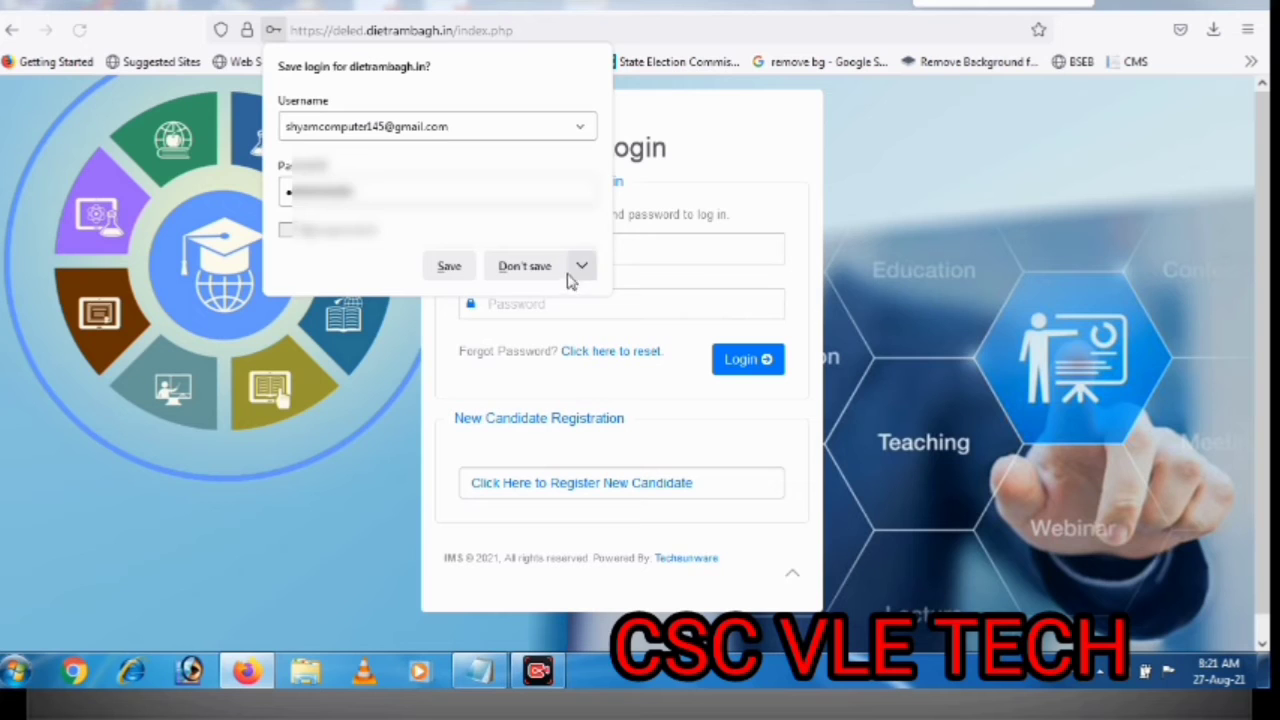
click(545, 261)
Log in with the registered e-mail and password, declining the browser's save-login offer
click(550, 256)
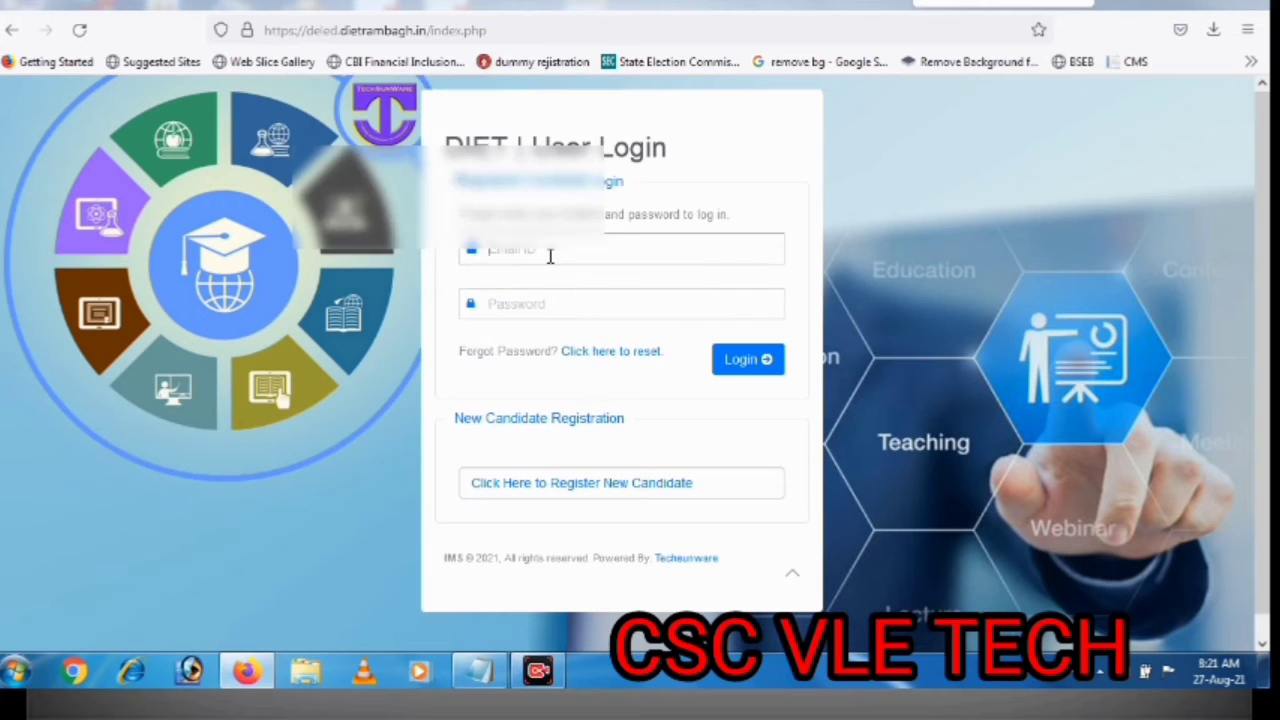
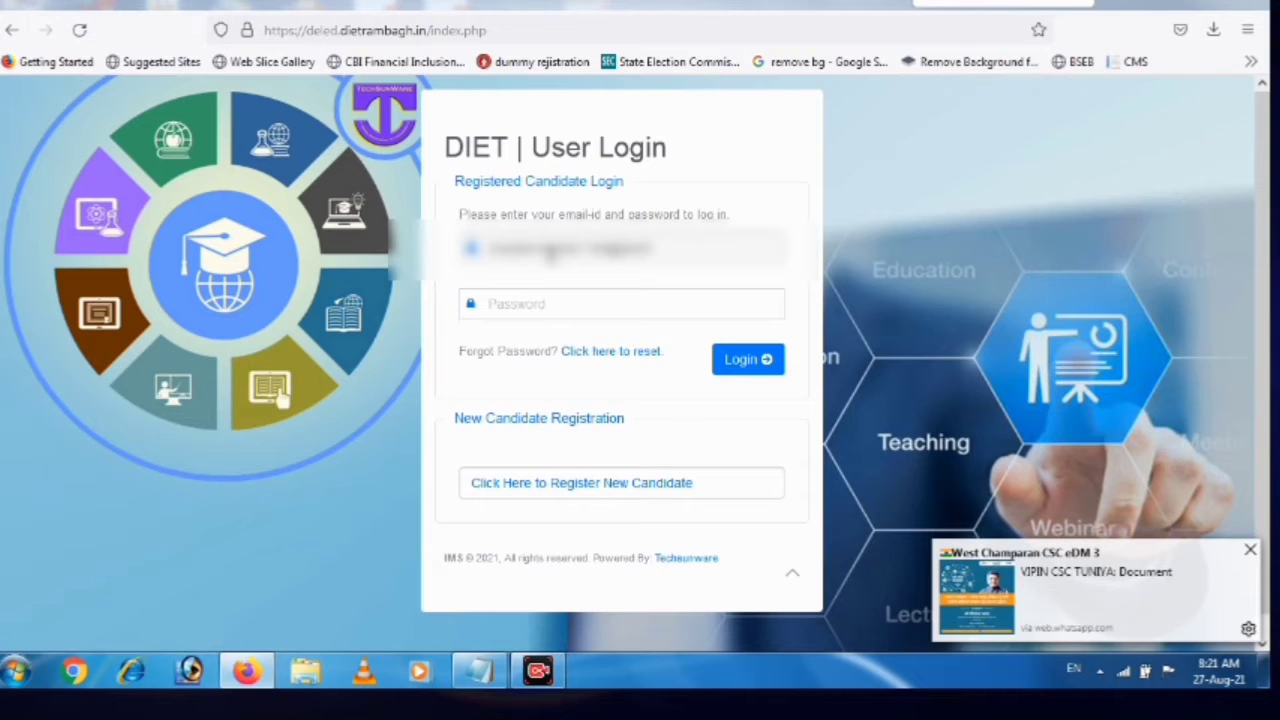
key(Tab)
text(•••••)
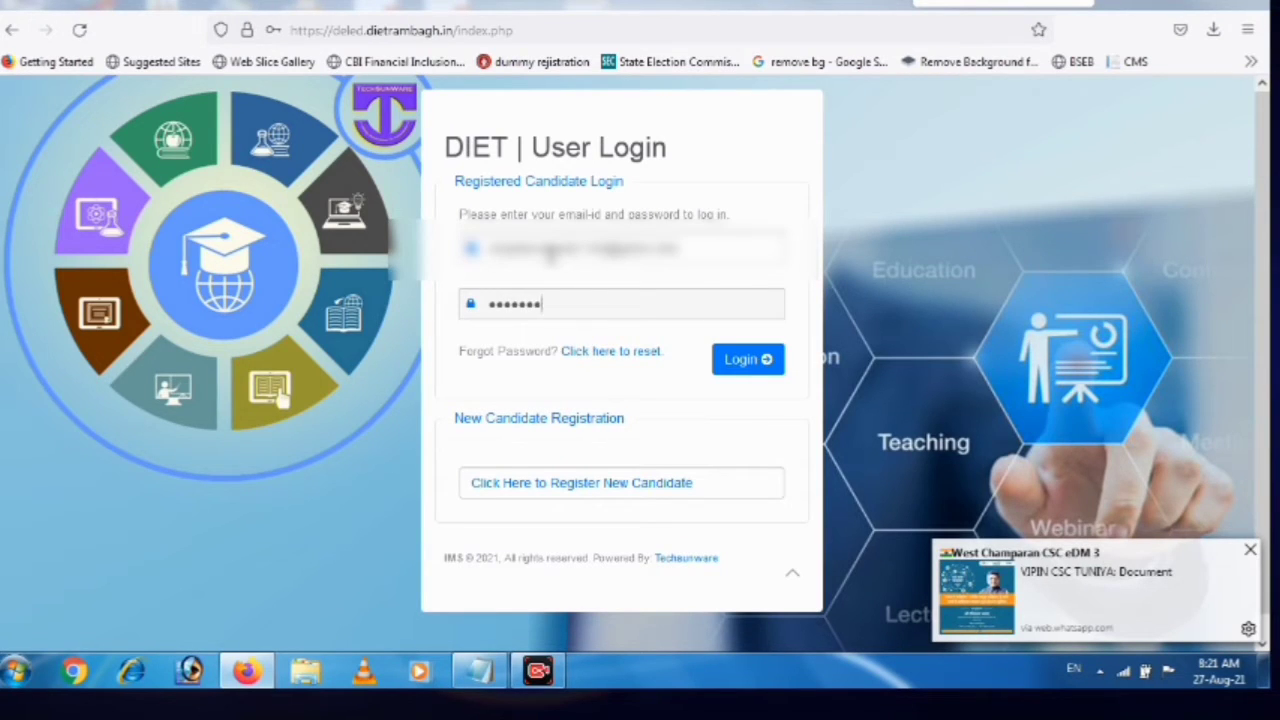
click(735, 362)
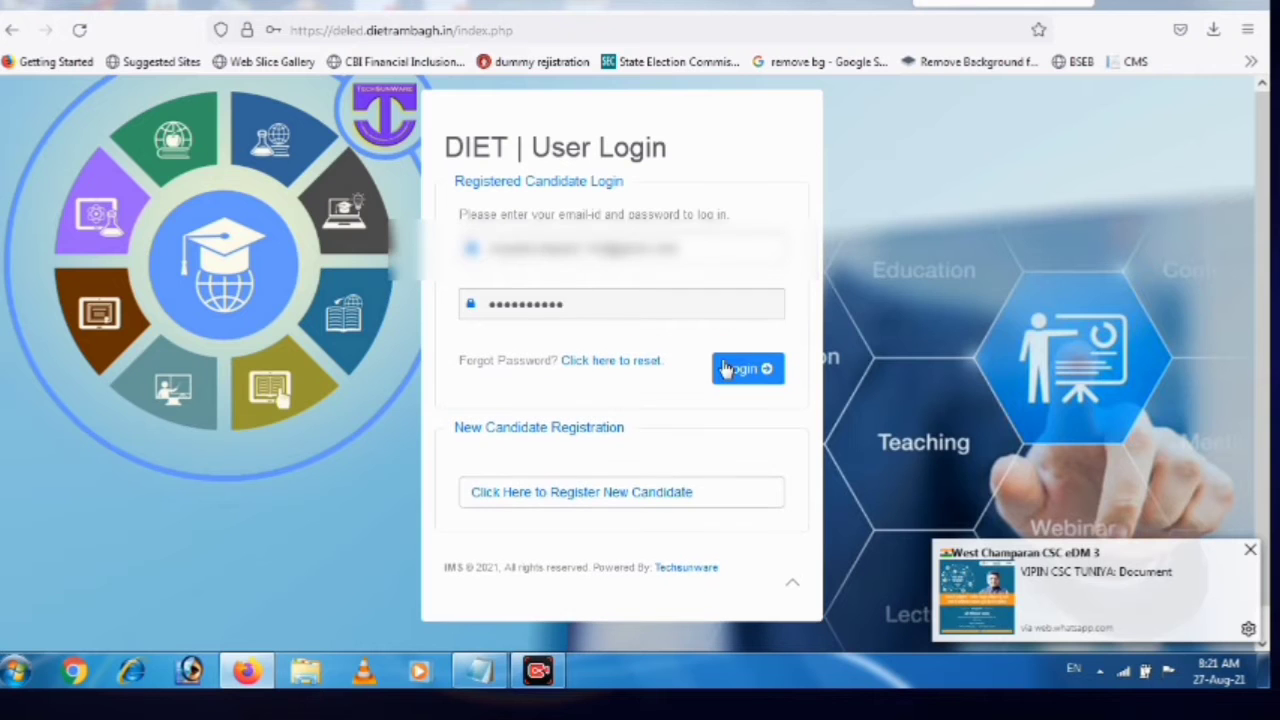
click(543, 273)
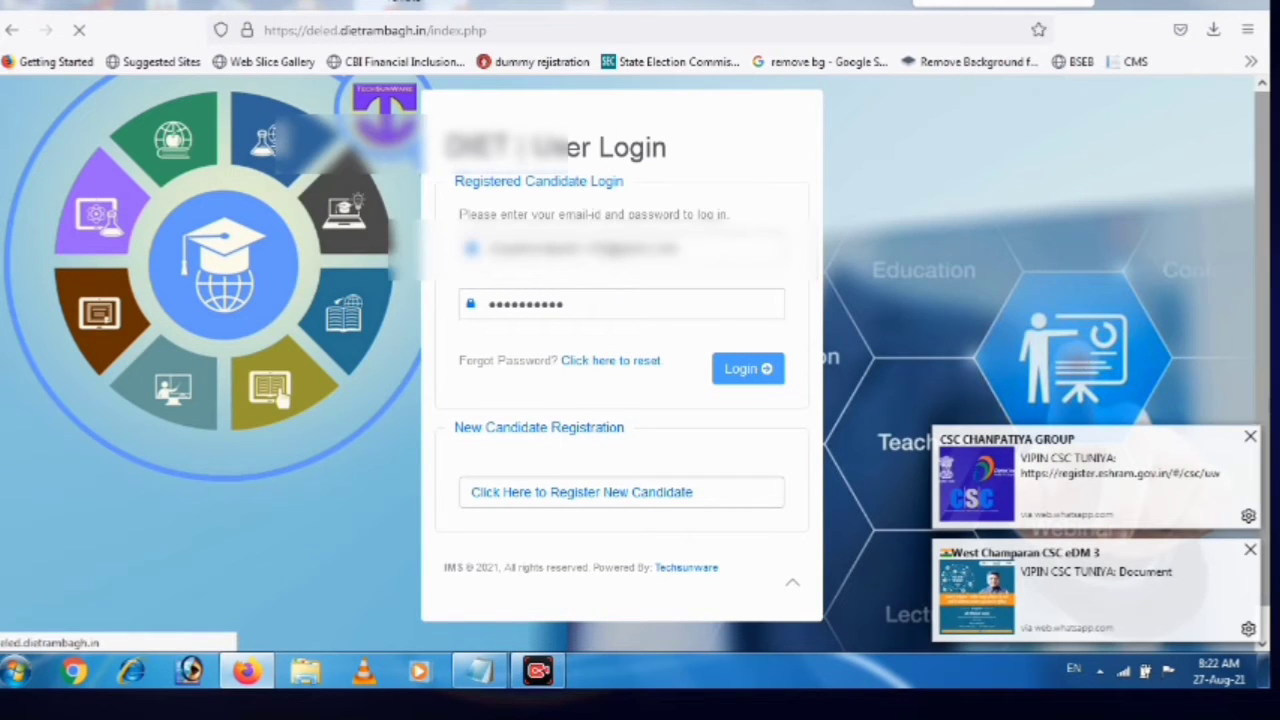
click(1251, 437)
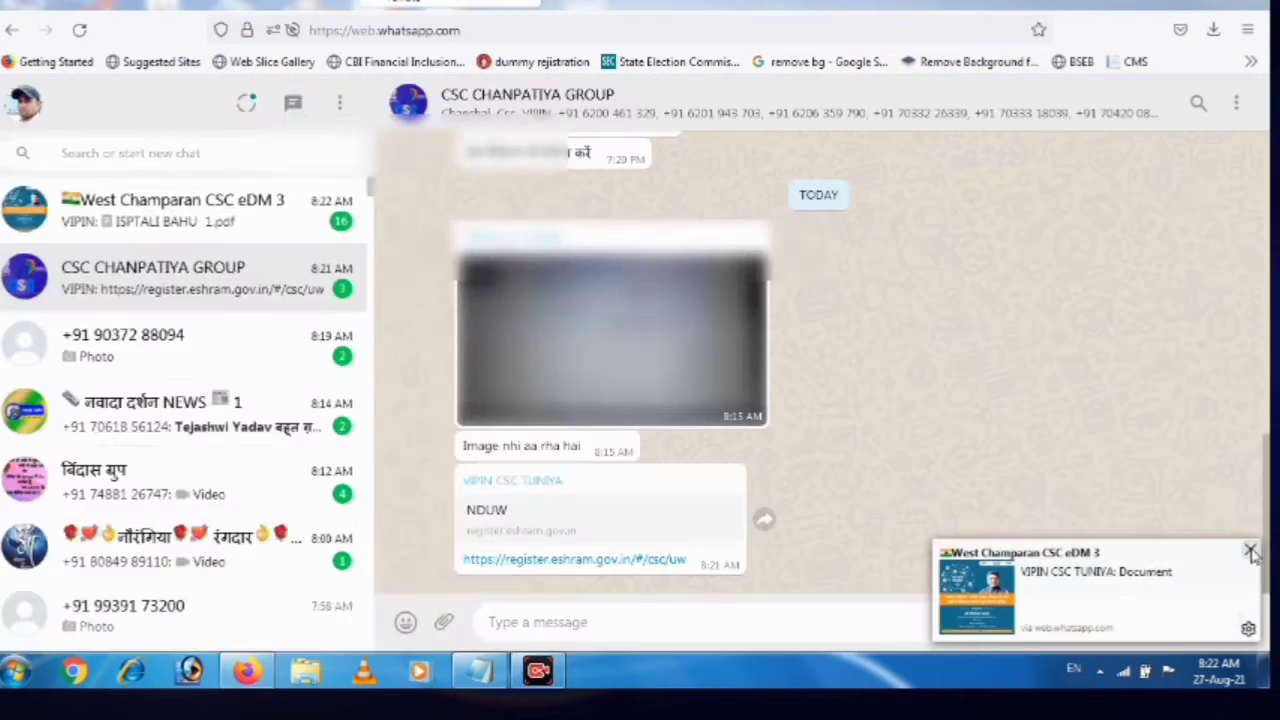
Dismiss the WhatsApp new document notification
click(1249, 550)
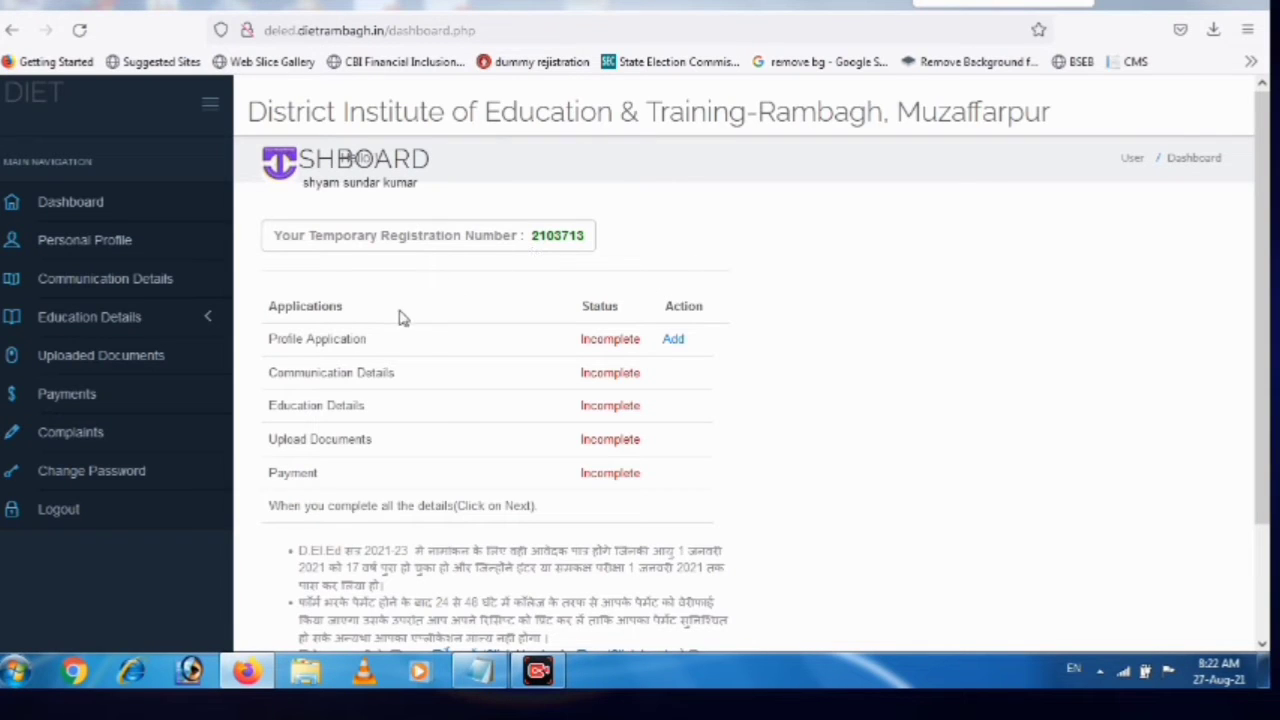
Open the profile form and enter the father's and mother's names
click(676, 341)
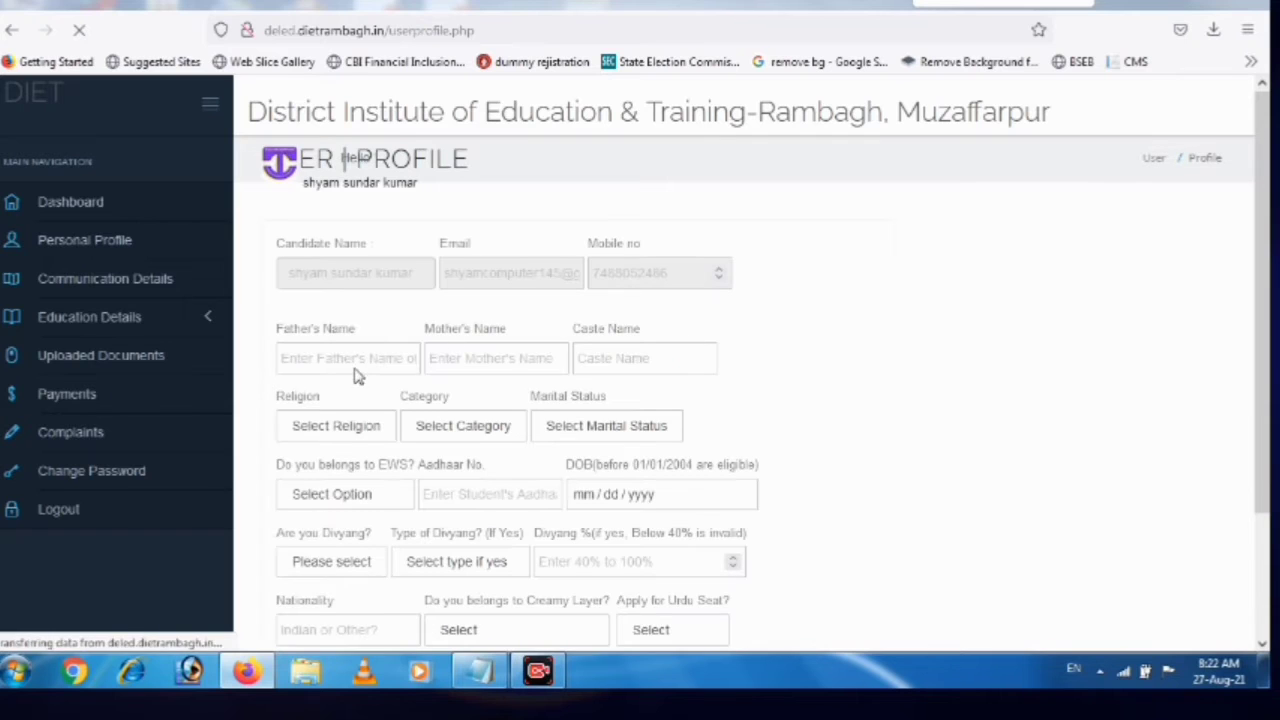
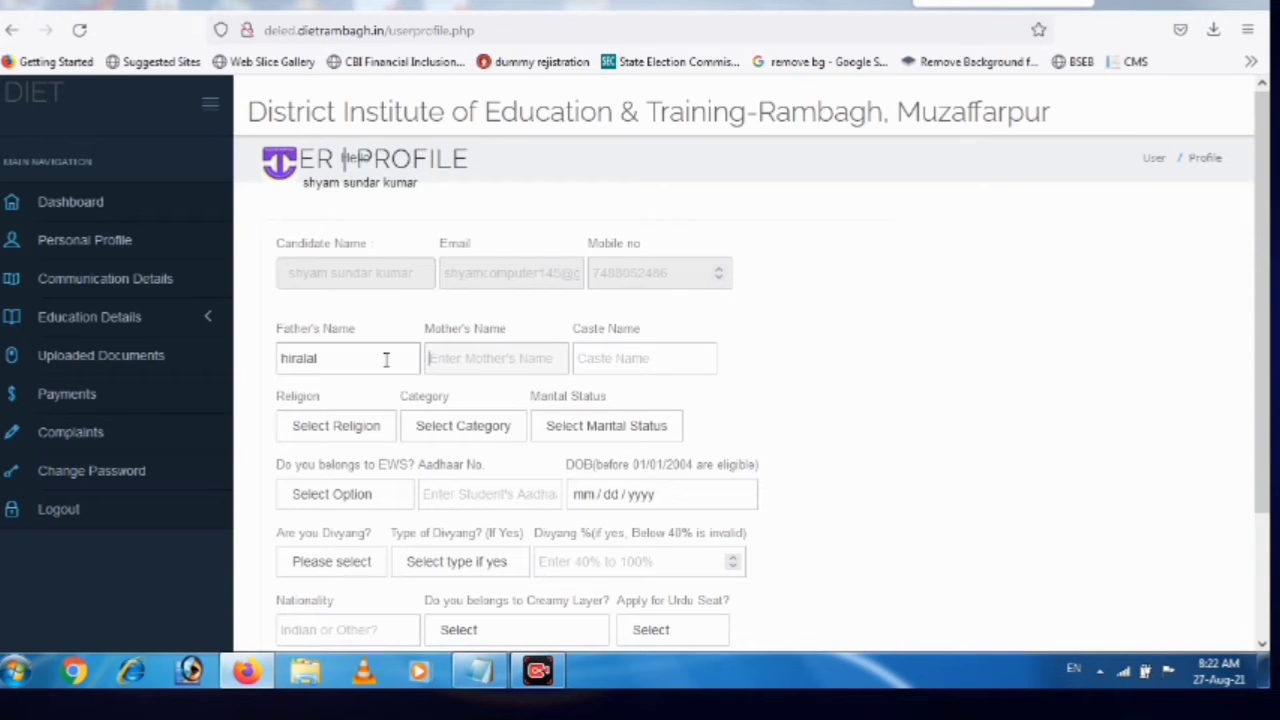
double_click(386, 361)
click(386, 361)
key(Tab)
text(sh)
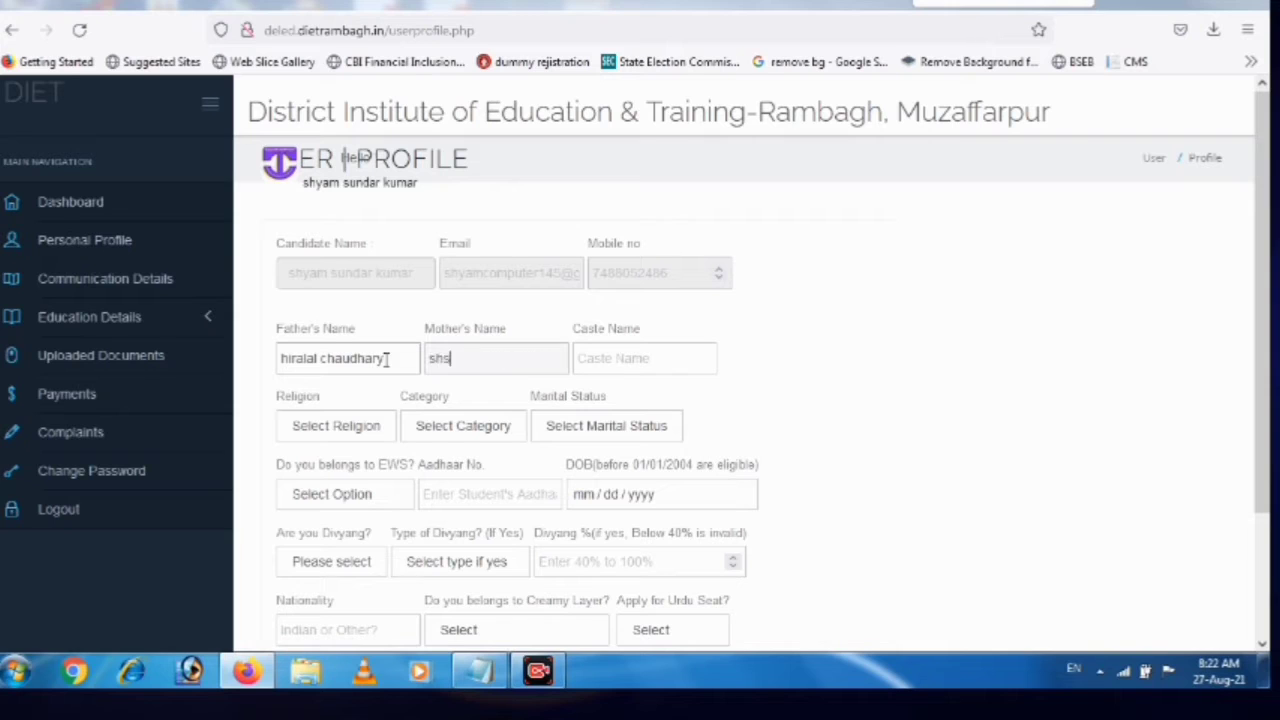
key(BackSpace)
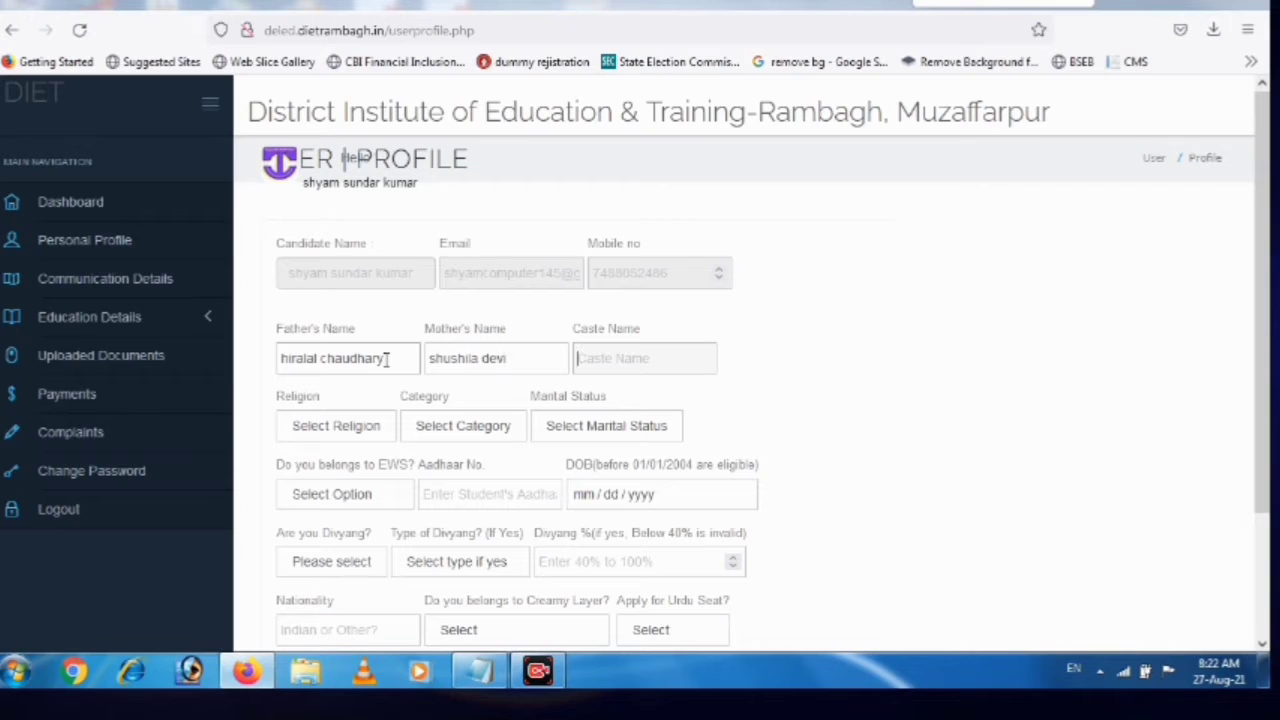
Set religion Hindu, category EBC, marital status Unmarried and EWS Yes
click(380, 426)
click(335, 482)
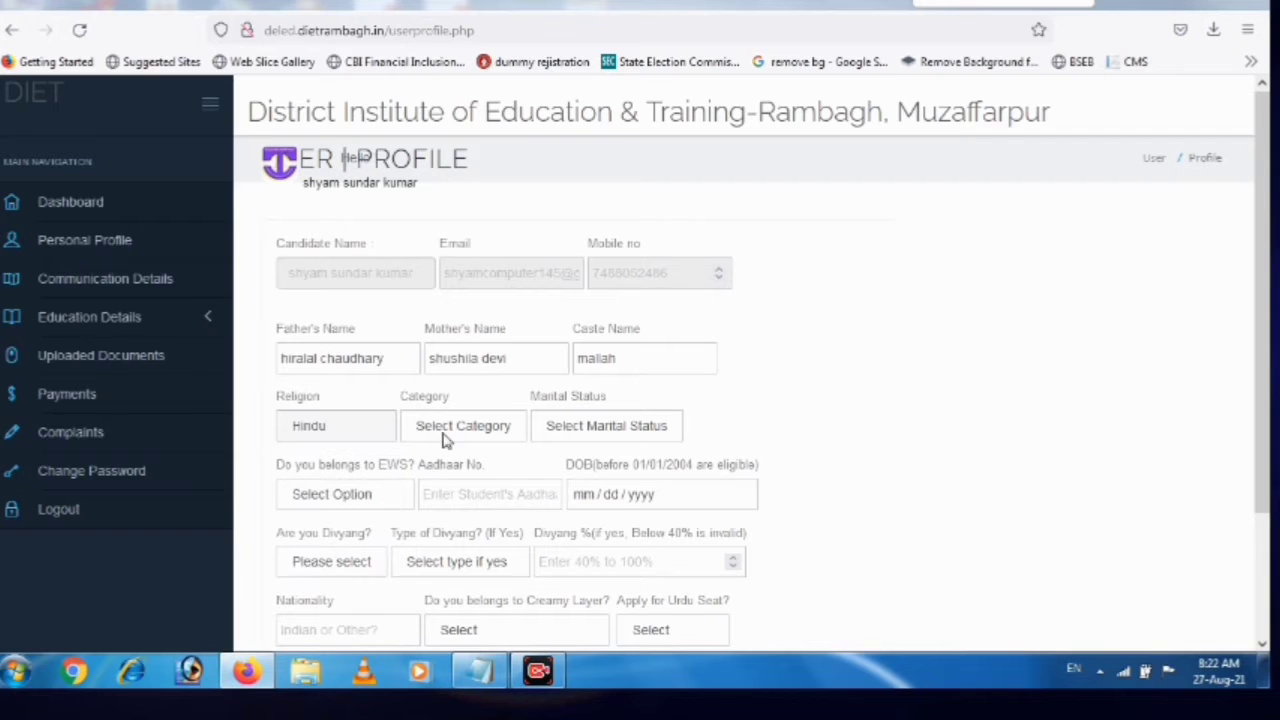
click(445, 432)
click(449, 572)
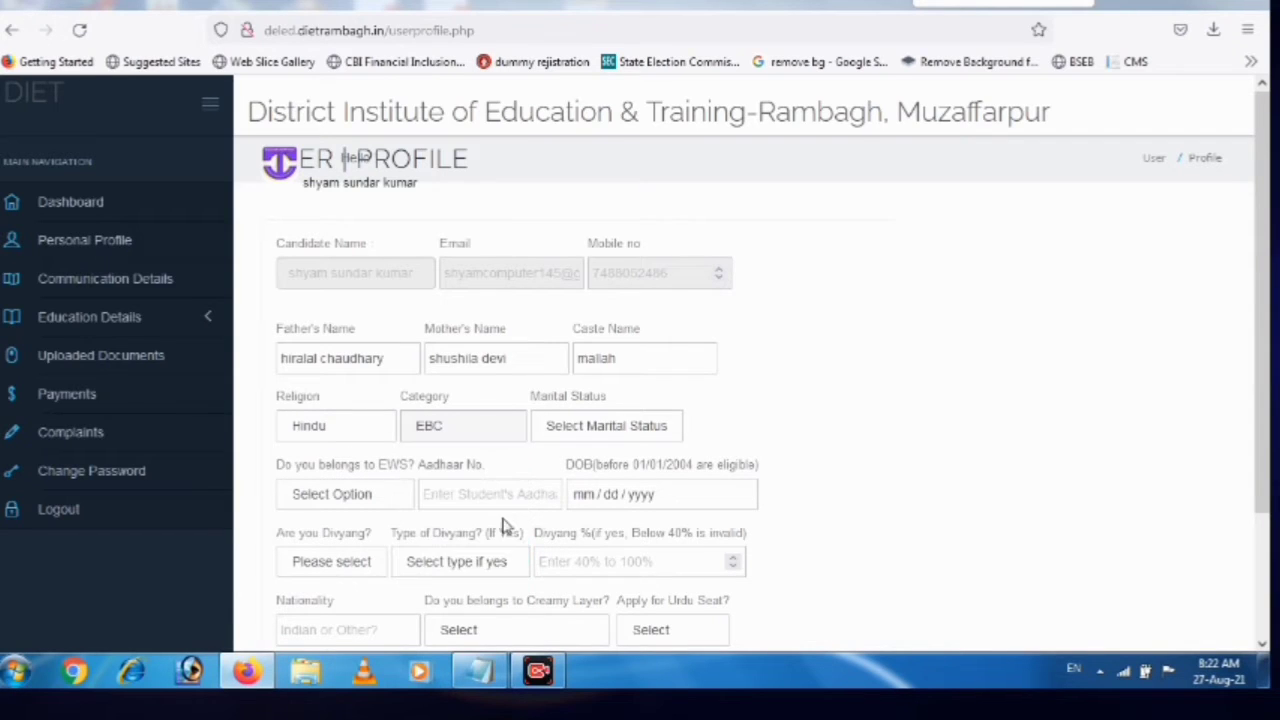
click(612, 430)
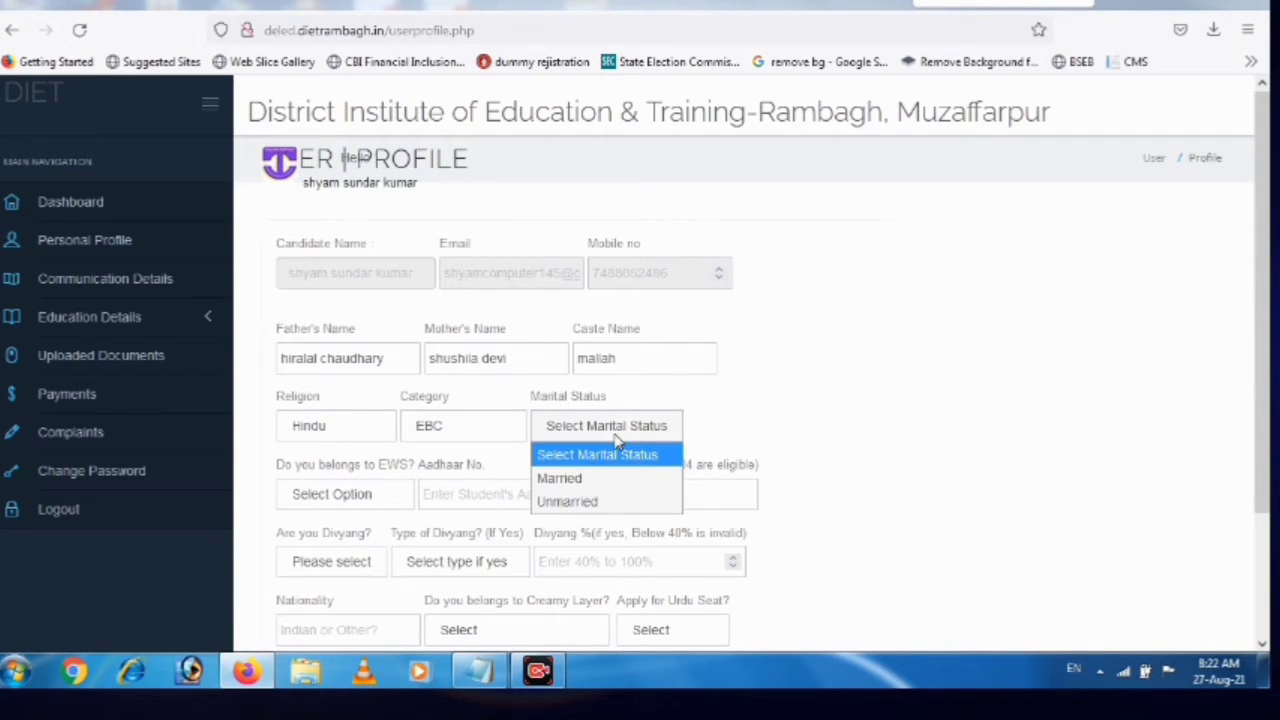
click(600, 502)
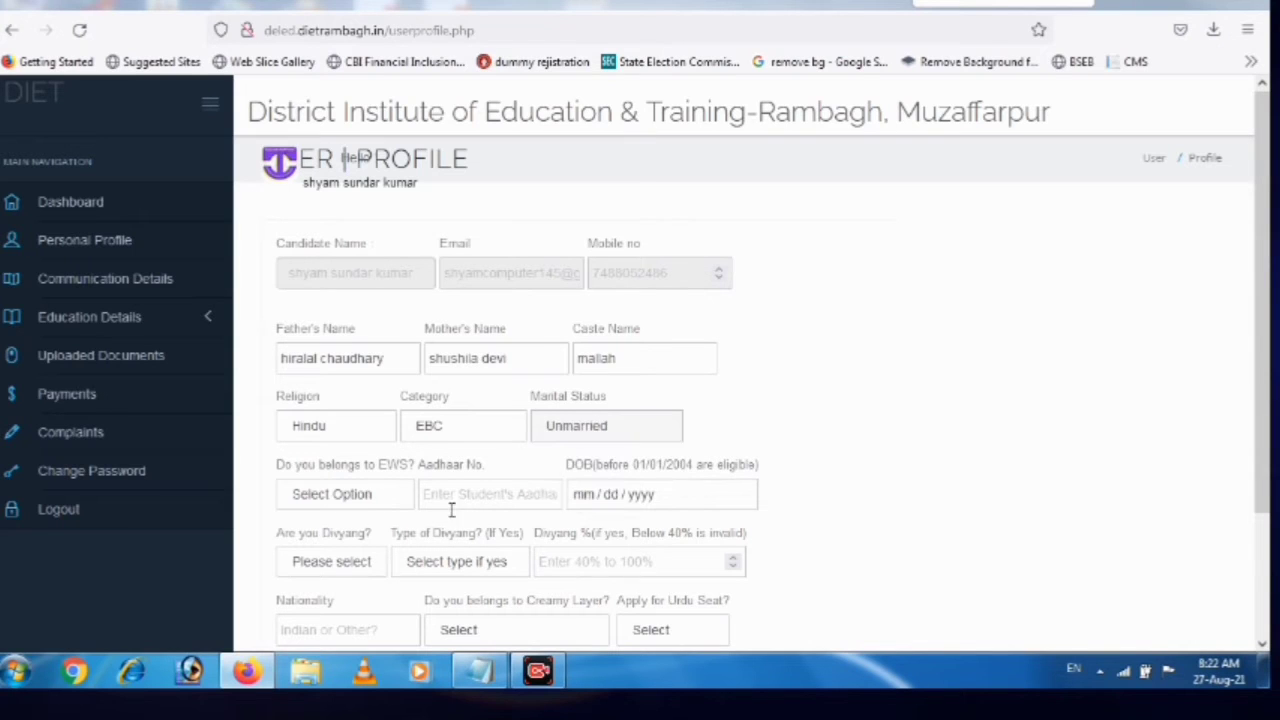
click(334, 500)
click(334, 500)
scroll(388, 345, down, 3)
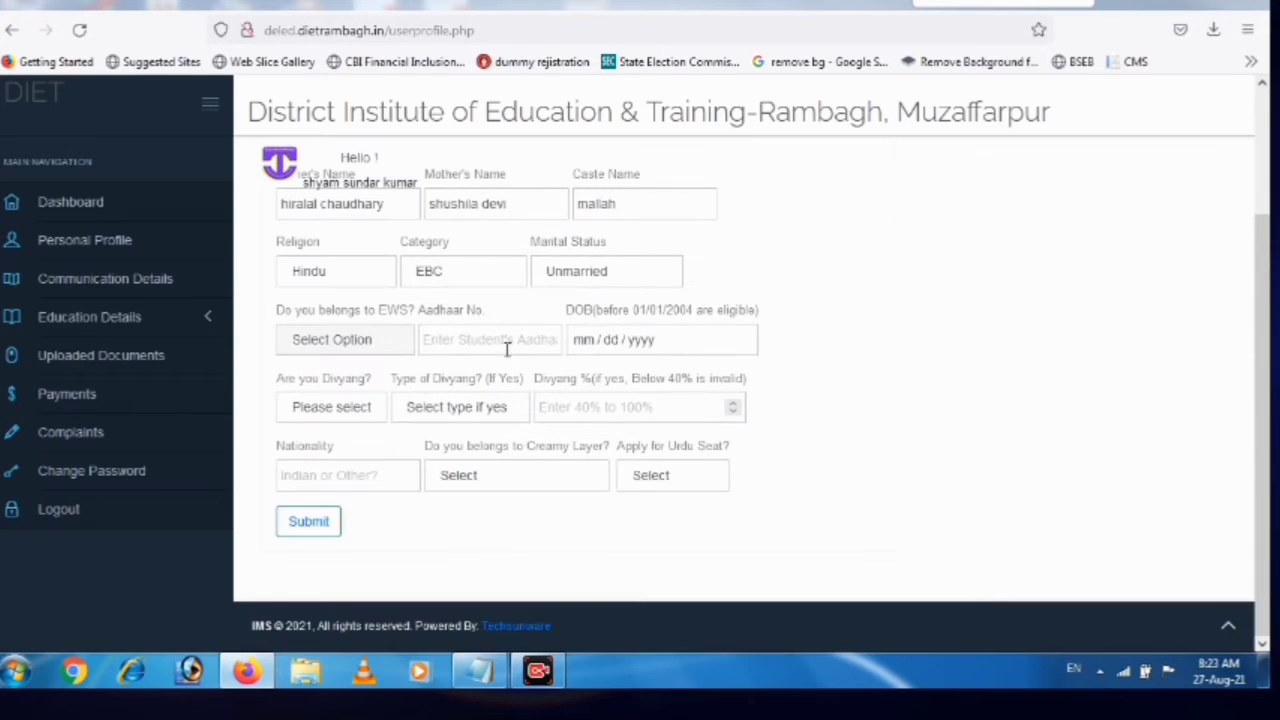
click(388, 345)
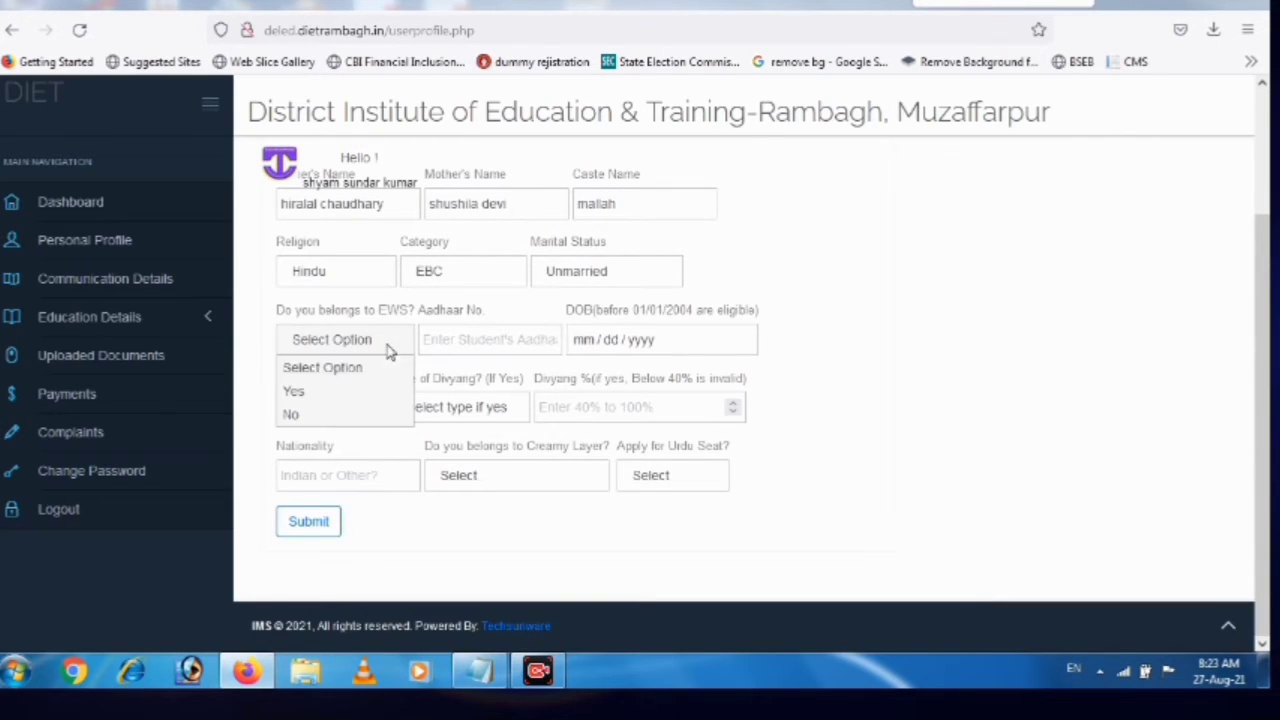
click(296, 391)
Enter the candidate's Aadhaar number and date of birth
click(493, 340)
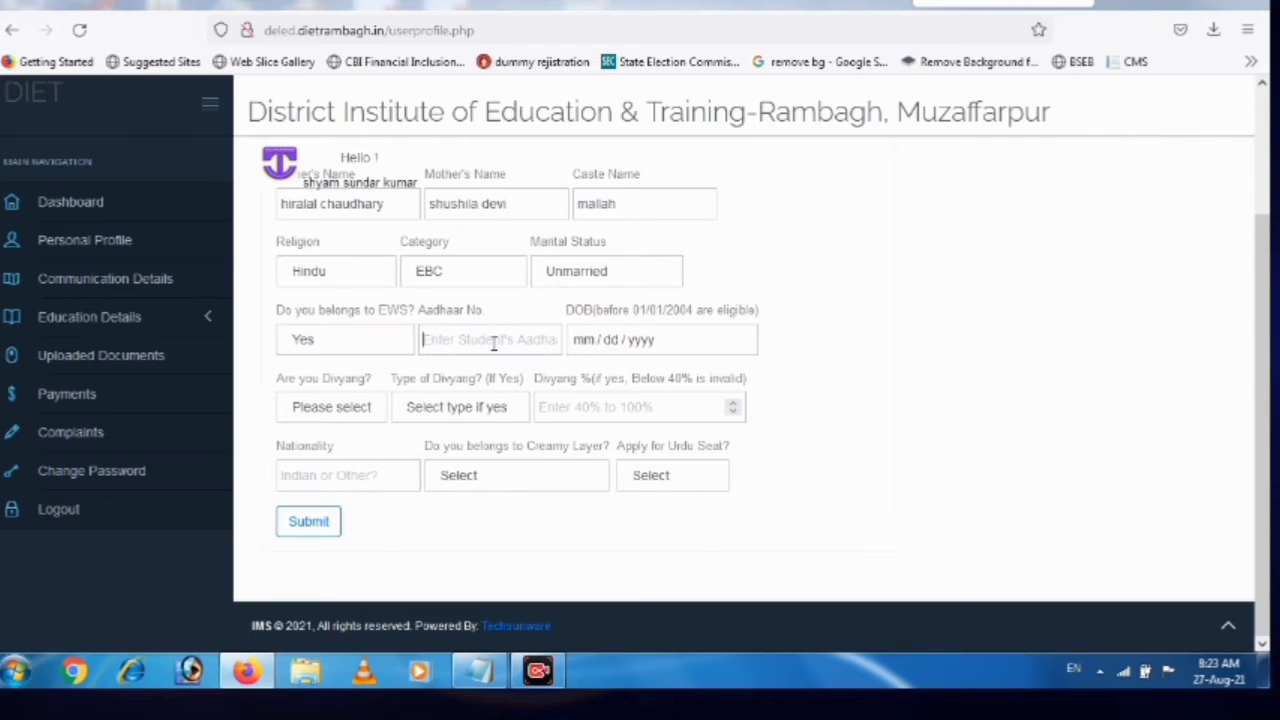
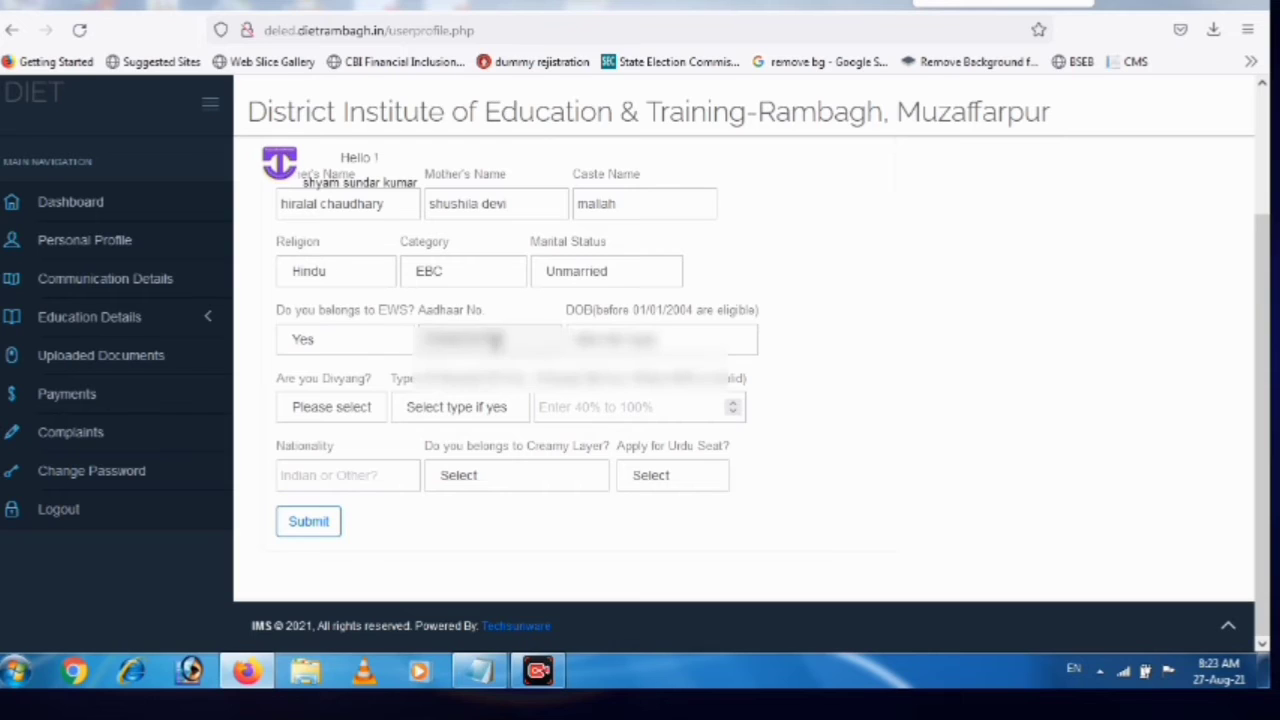
key(Tab)
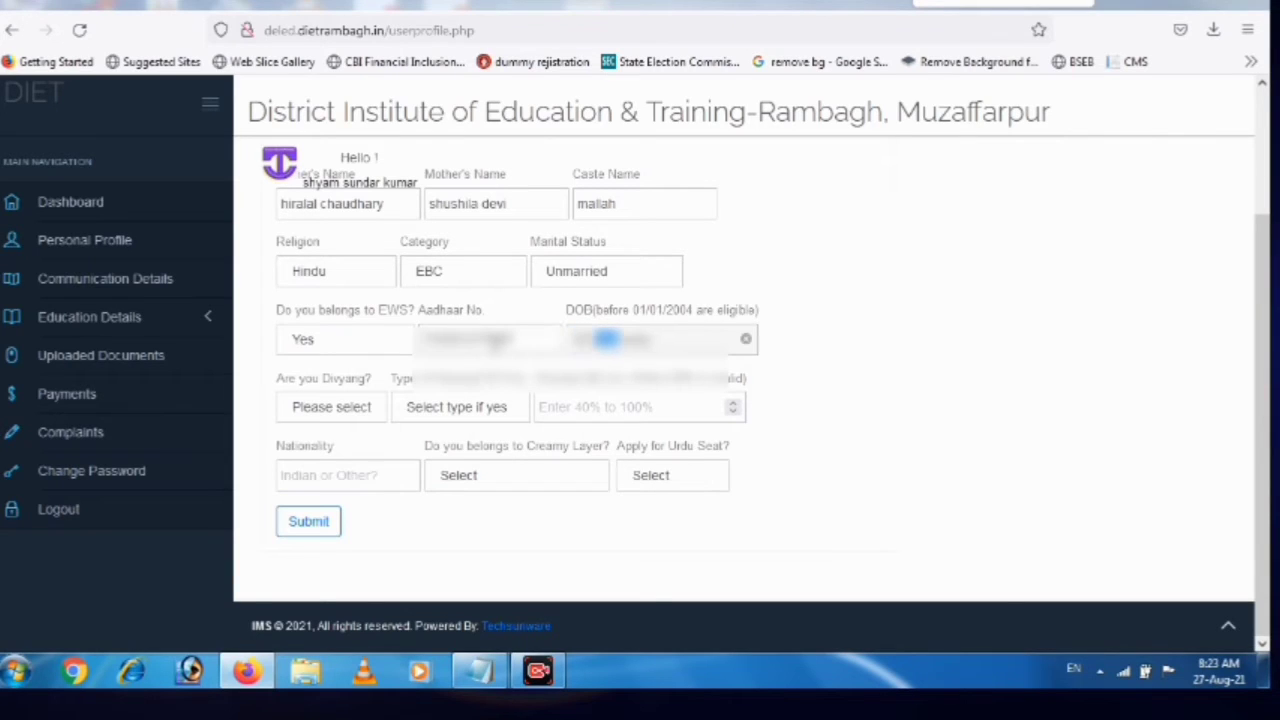
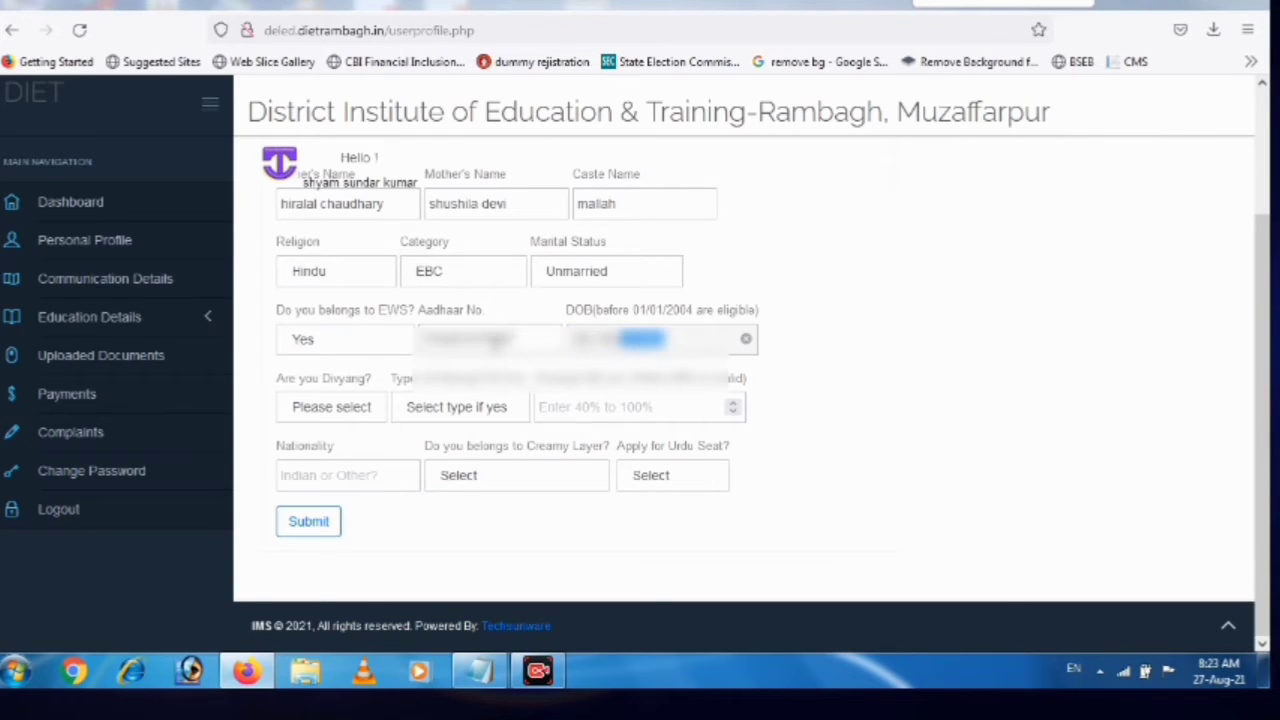
Set the date of birth through the calendar picker, choosing February as the month
click(668, 348)
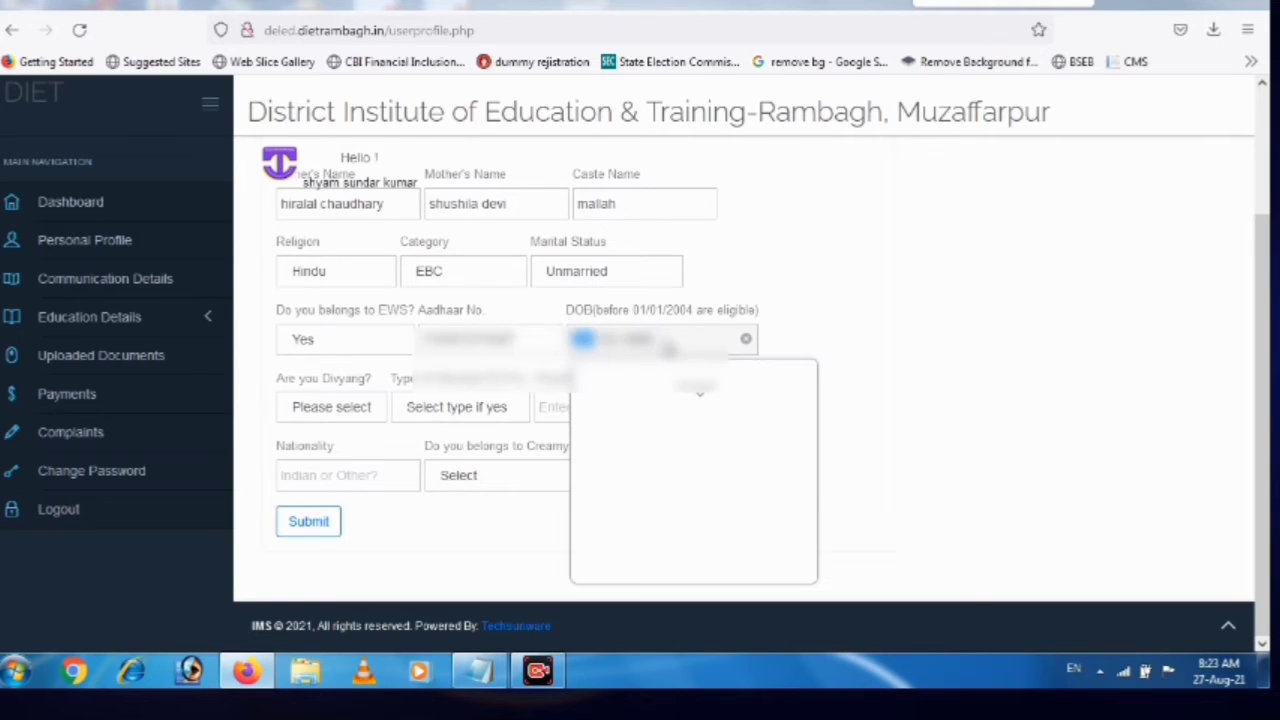
click(738, 386)
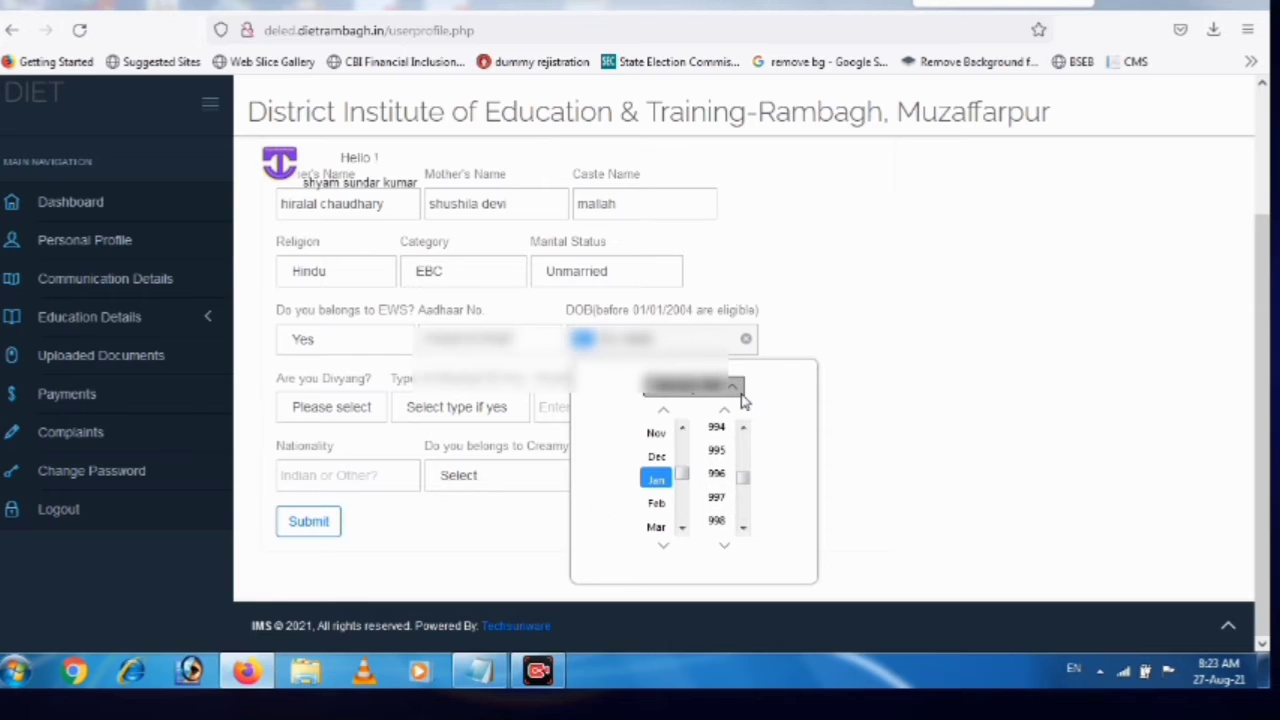
drag(743, 482, 745, 436)
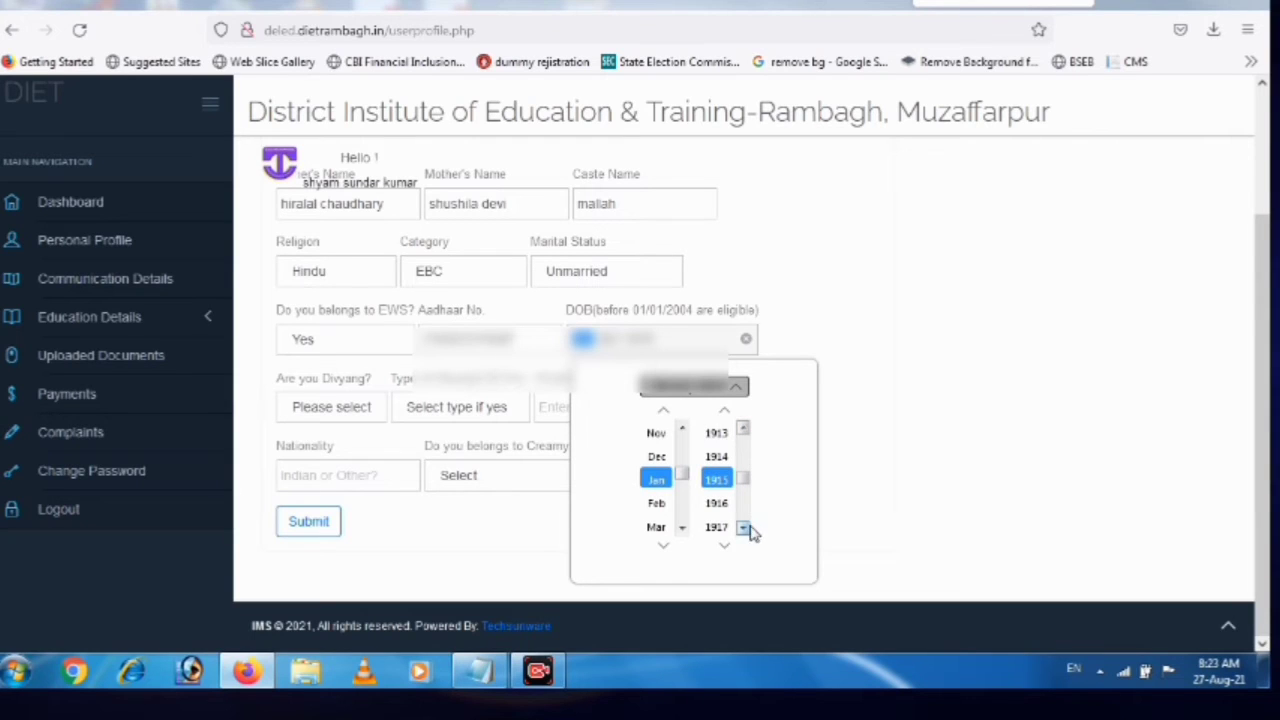
drag(743, 528, 743, 532)
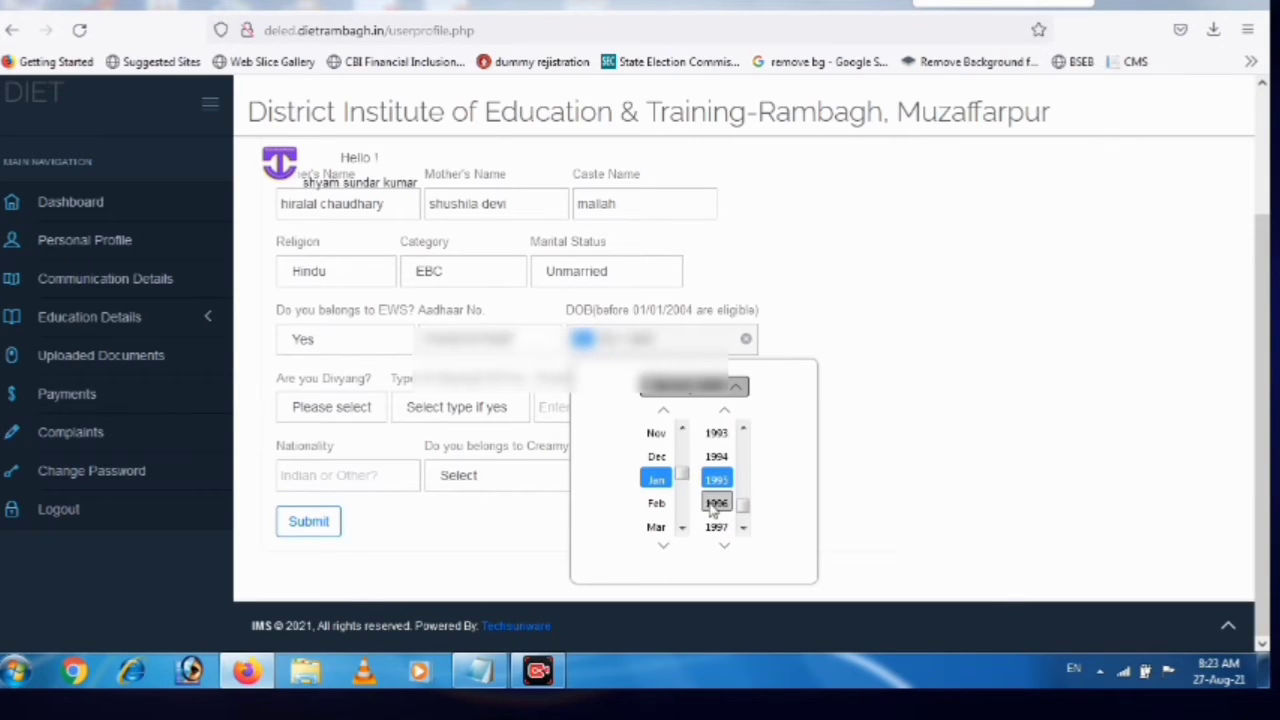
scroll(718, 490, down, 15)
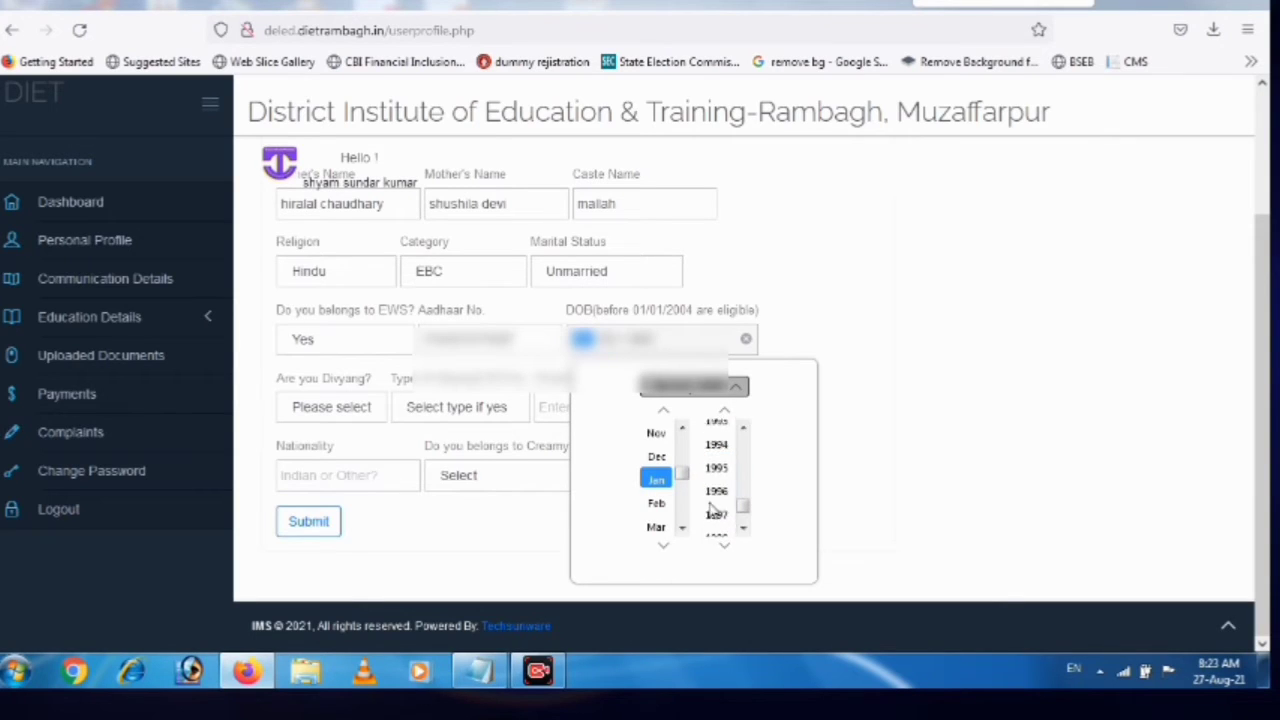
click(656, 503)
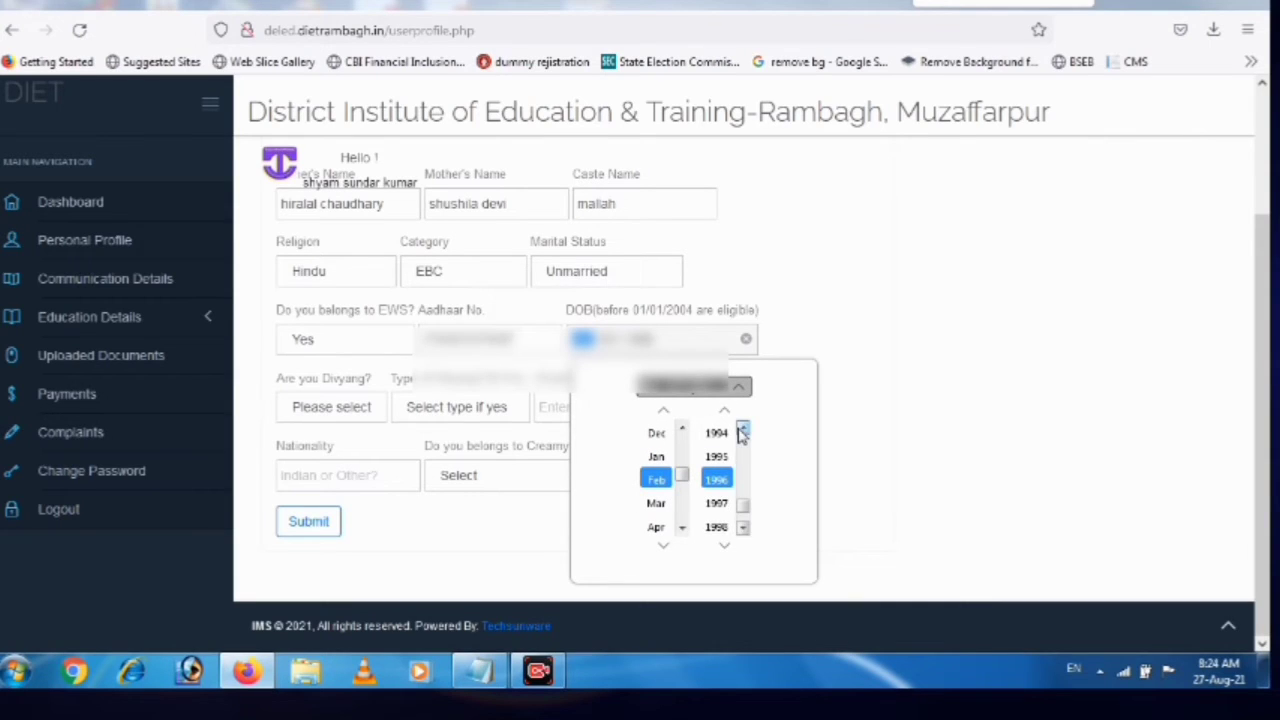
click(738, 430)
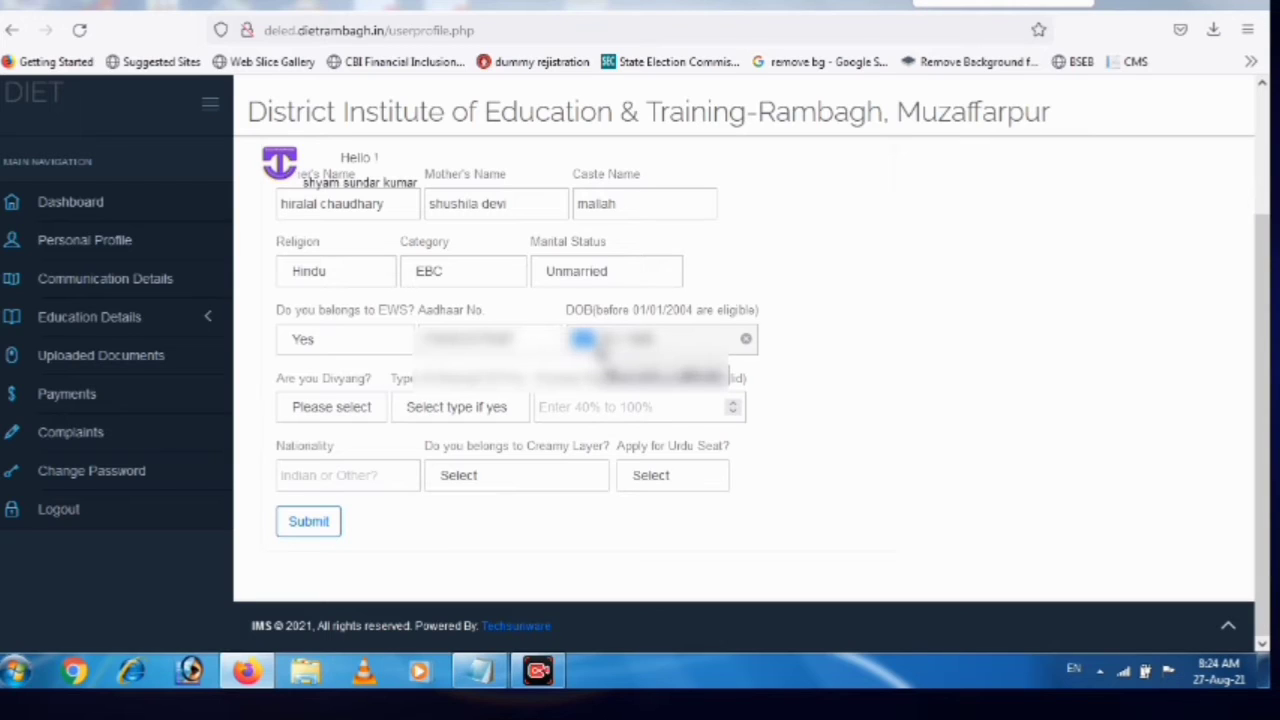
click(606, 340)
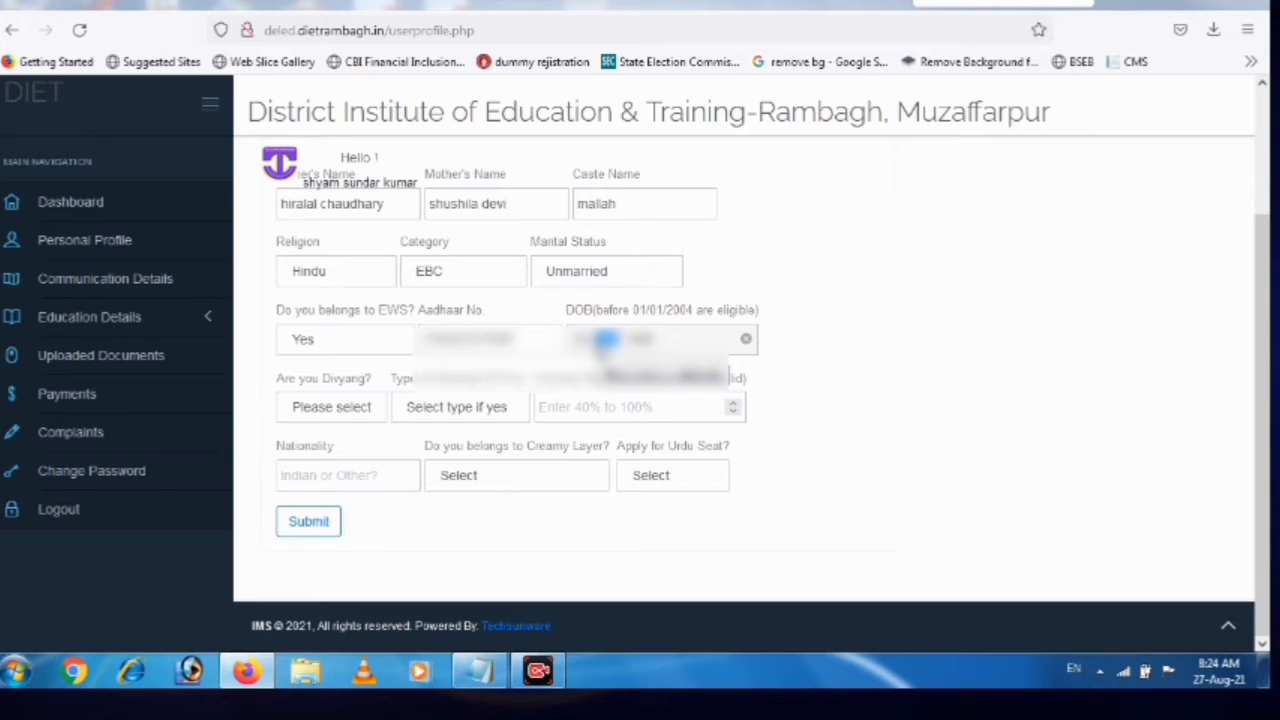
click(583, 340)
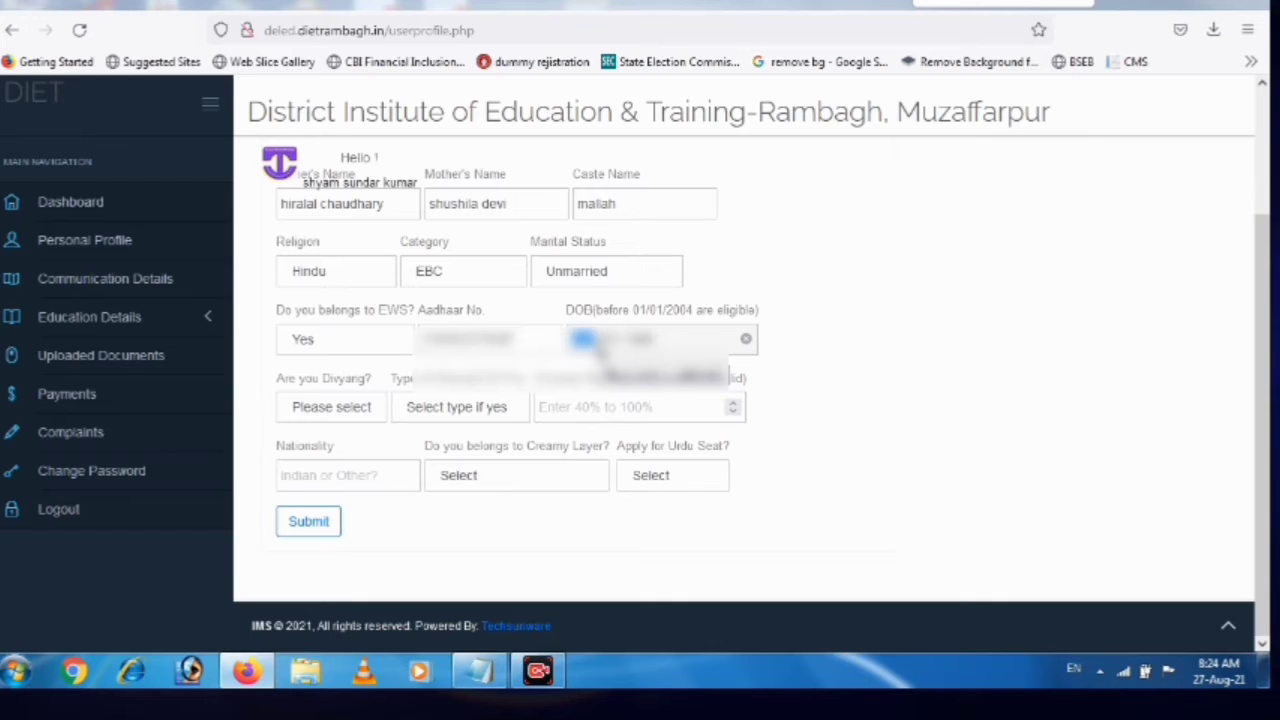
click(606, 340)
text(1)
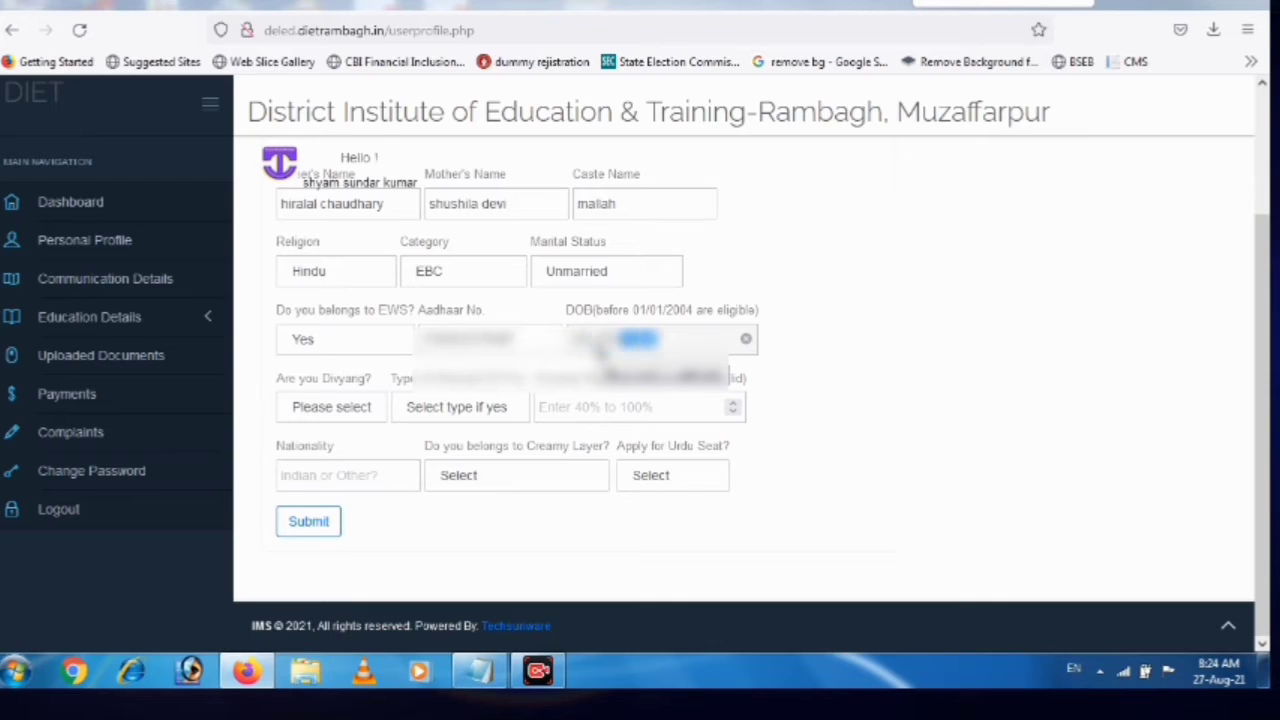
Answer No for Divyang, creamy layer and Urdu seat, with nationality 'indian'
click(330, 404)
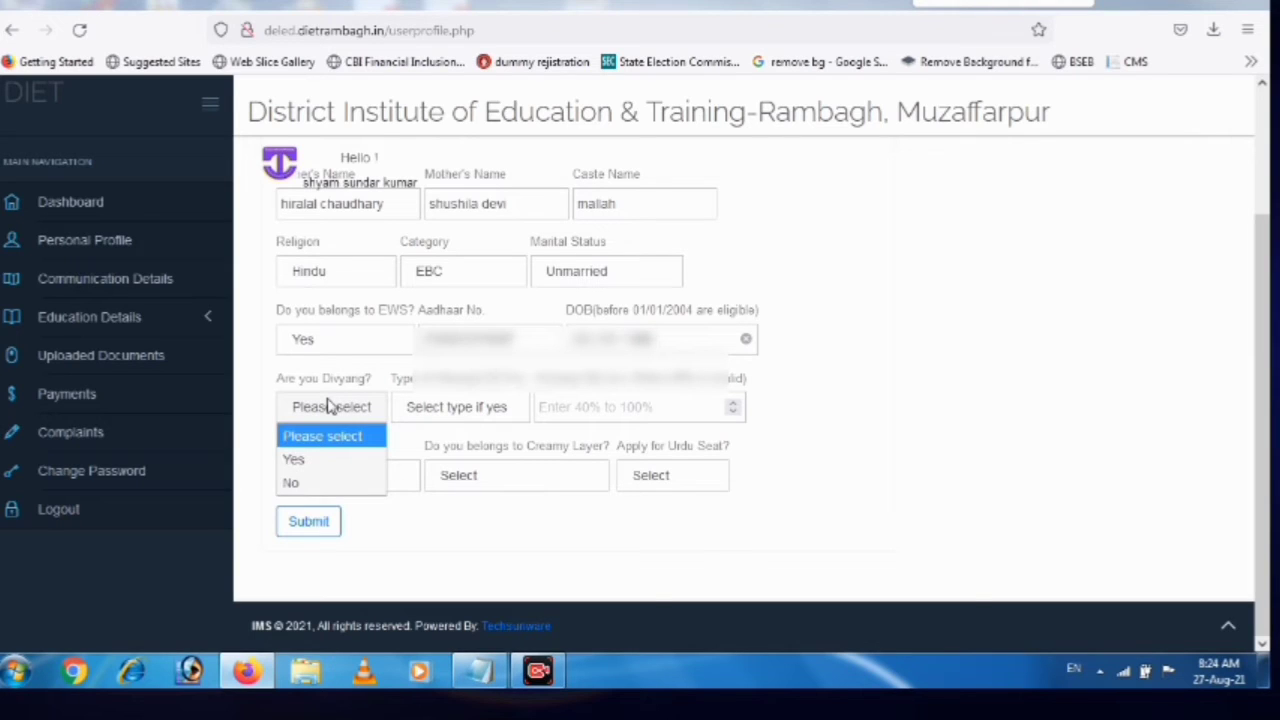
click(292, 483)
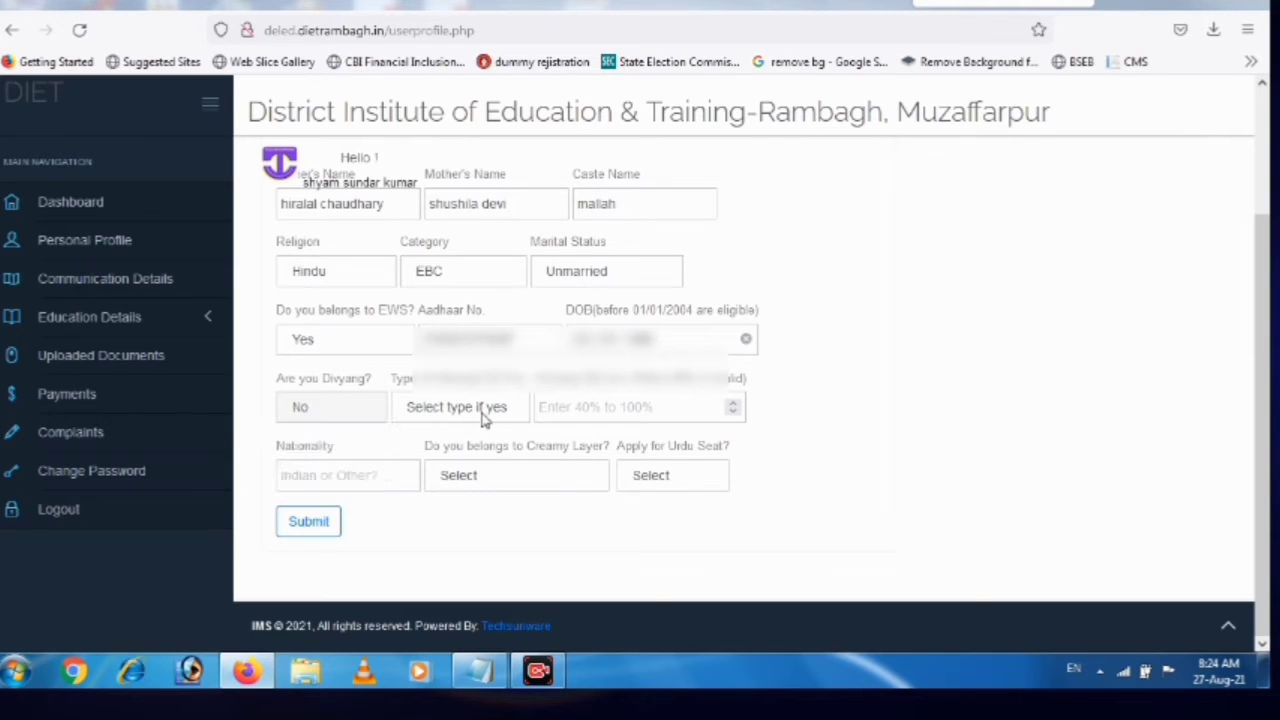
click(484, 410)
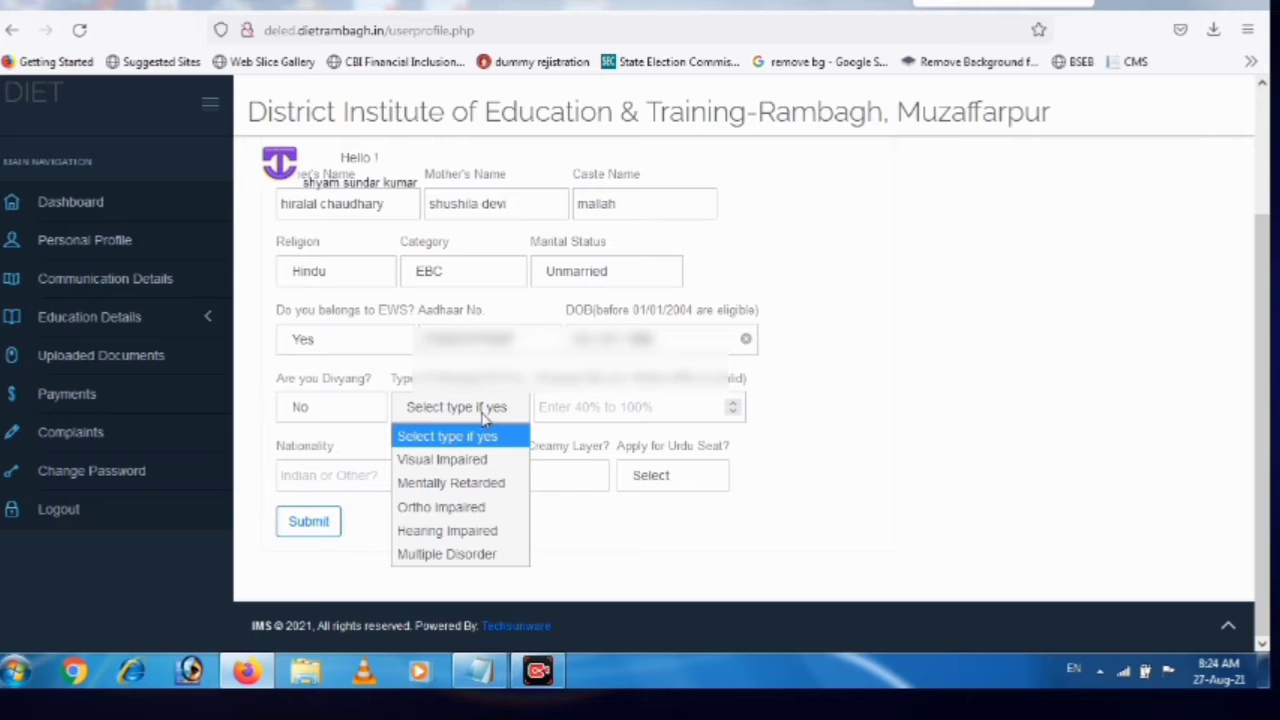
click(484, 418)
click(587, 408)
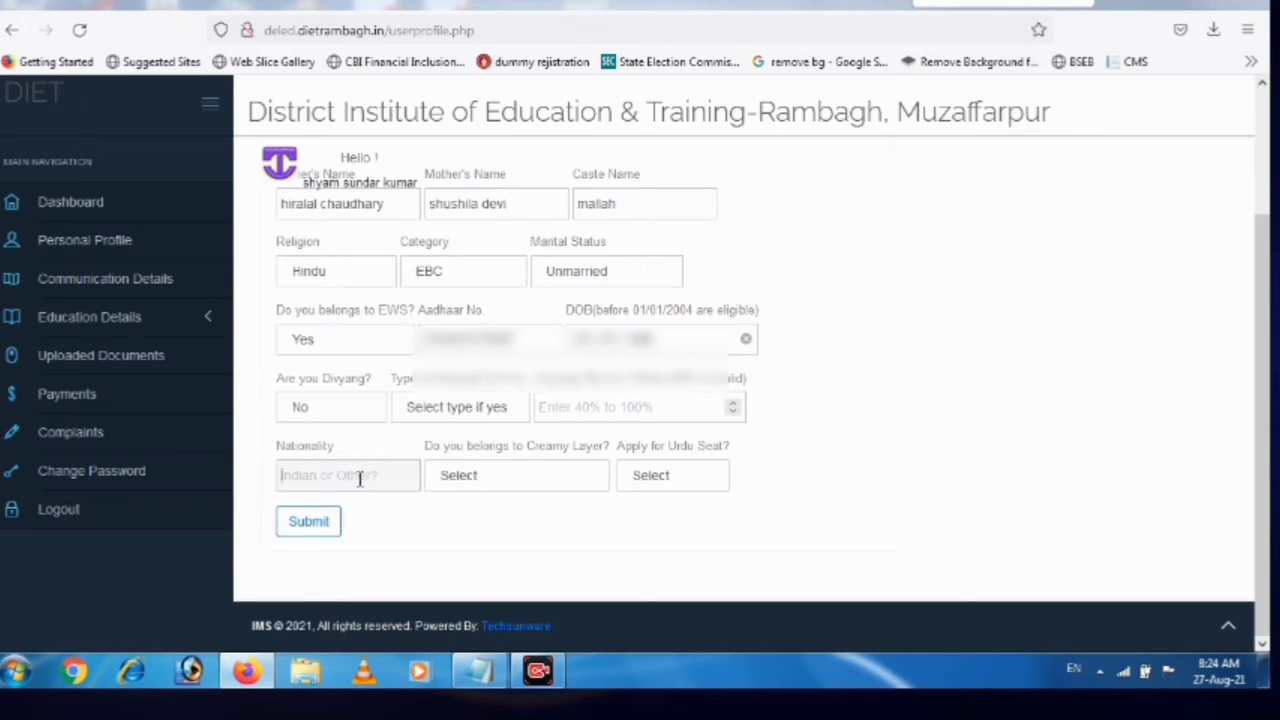
text(indian)
click(503, 480)
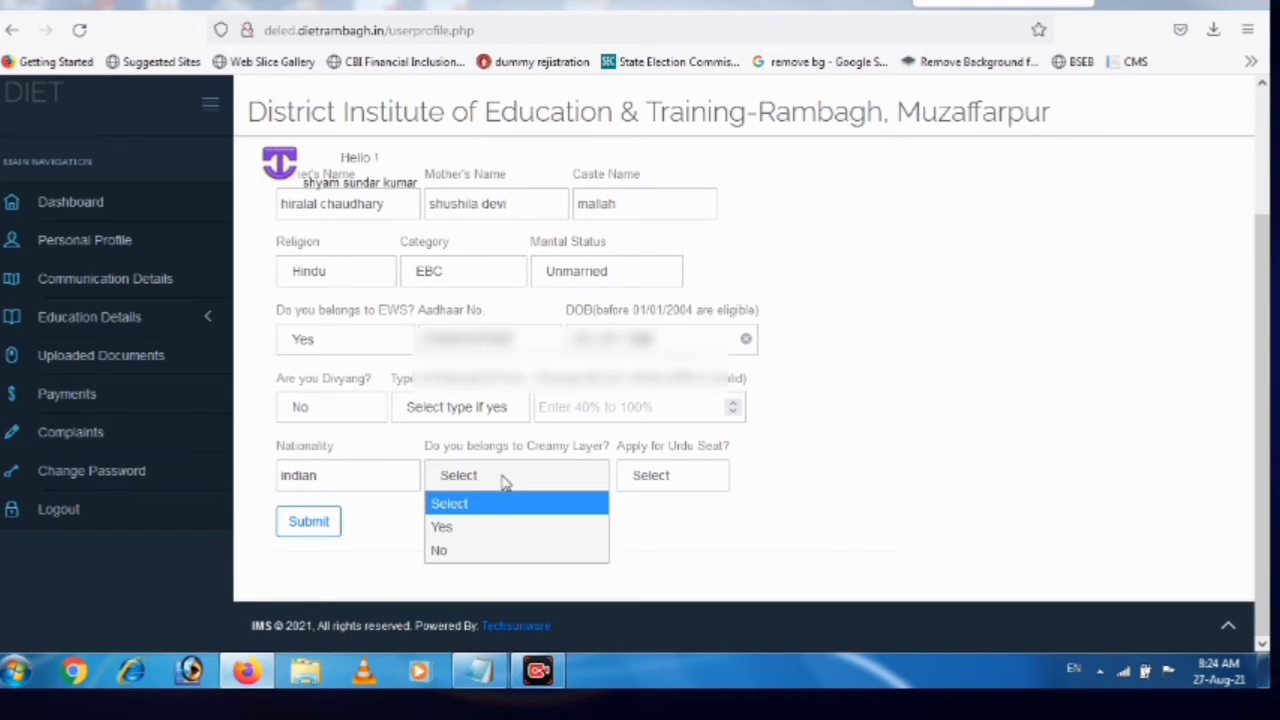
click(495, 549)
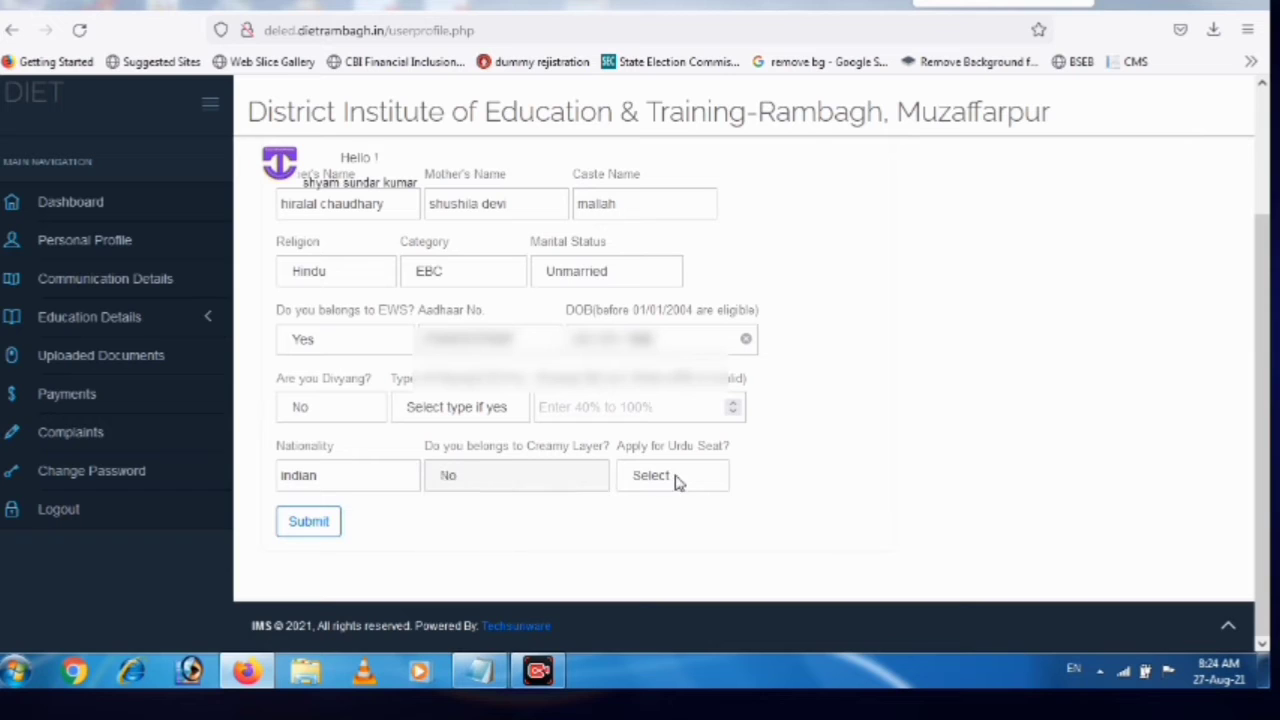
click(679, 482)
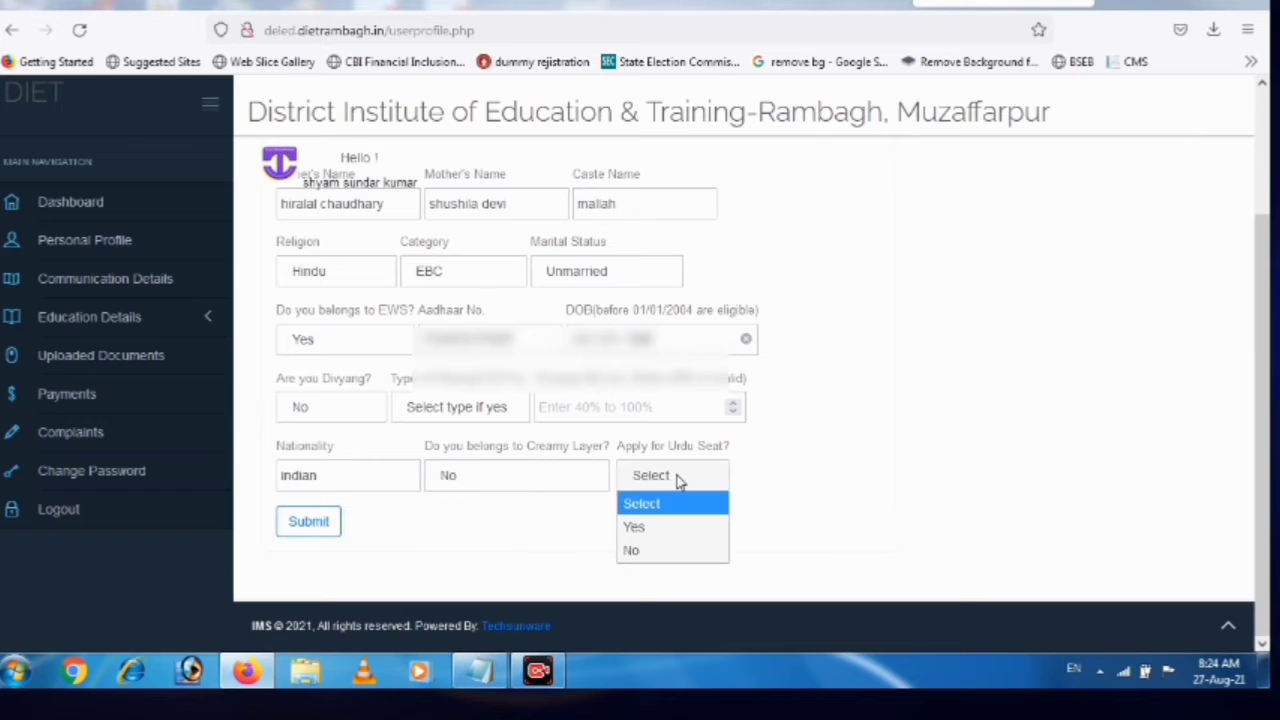
click(674, 551)
Submit the personal profile and acknowledge the confirmation message
click(306, 521)
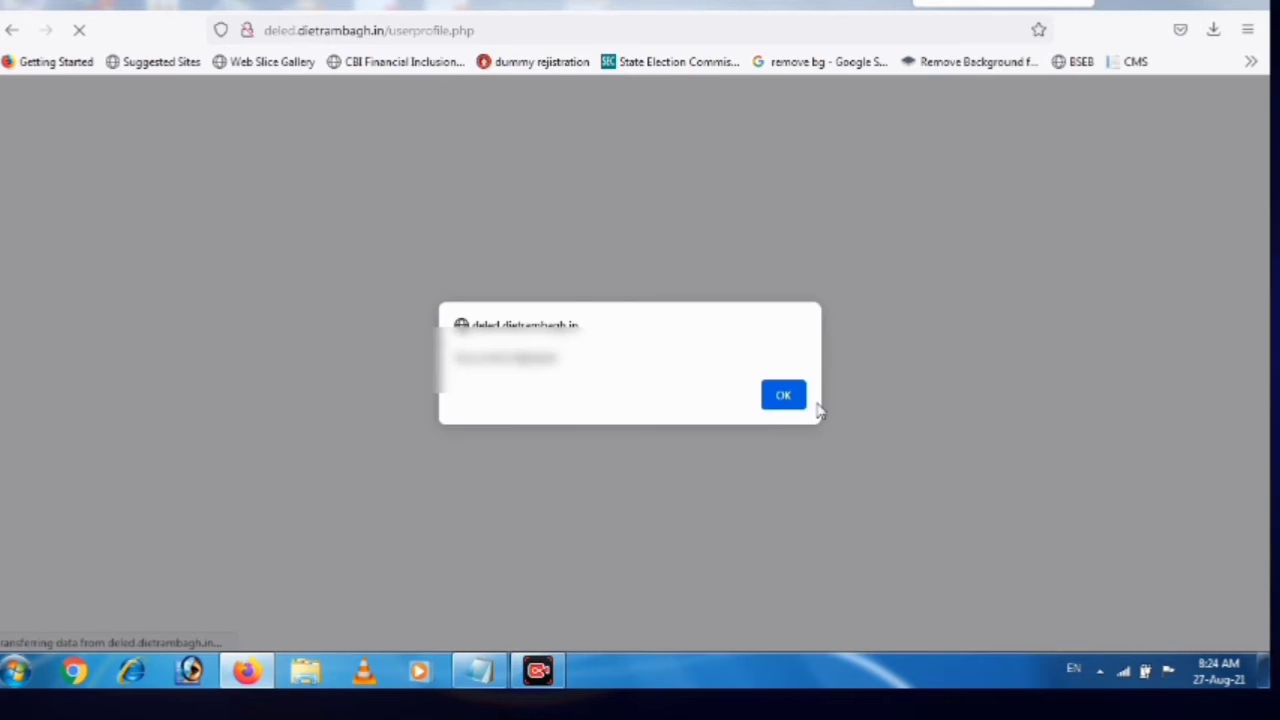
click(800, 404)
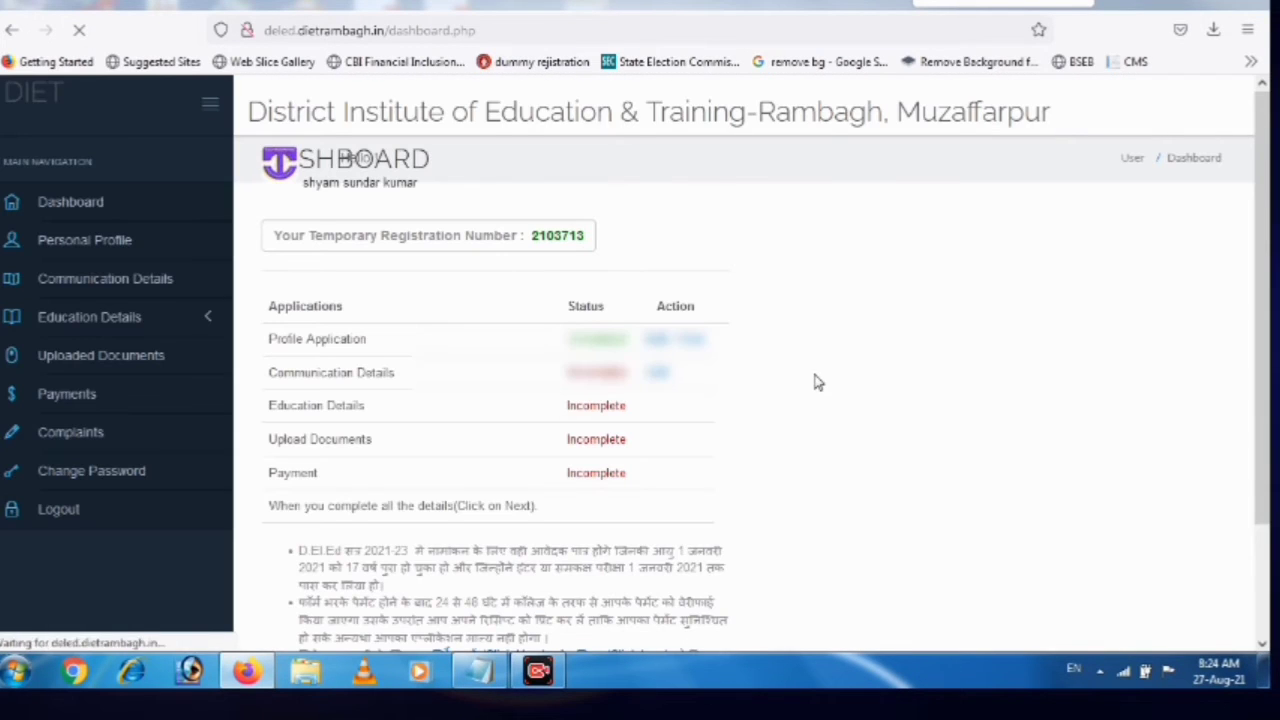
click(656, 374)
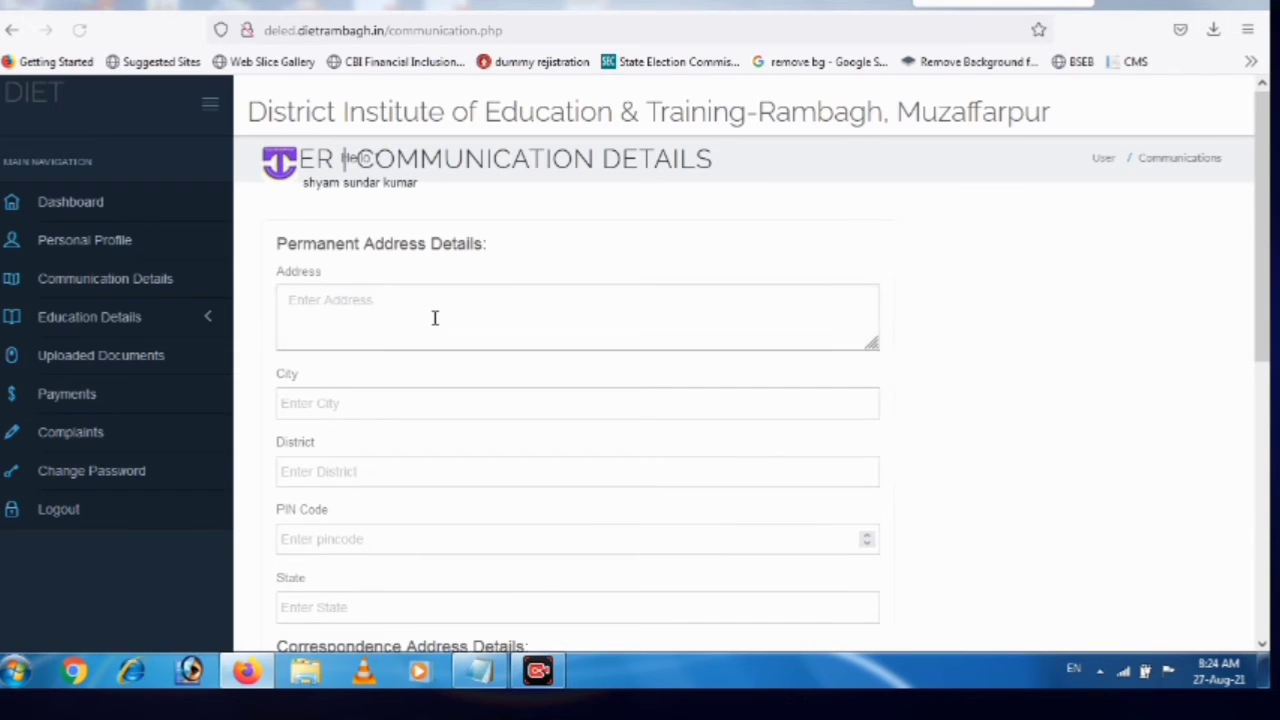
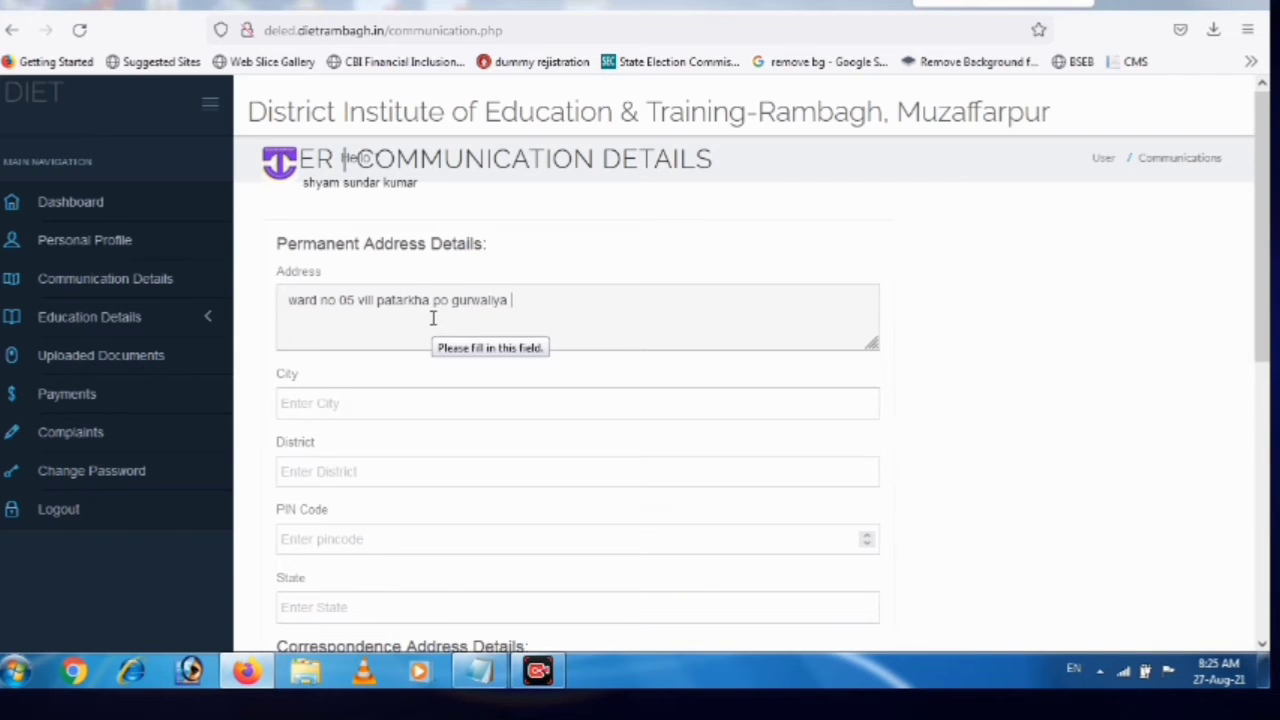
Fill in the city, district, PIN code and state, then submit the communication details
key(Tab)
text(bett)
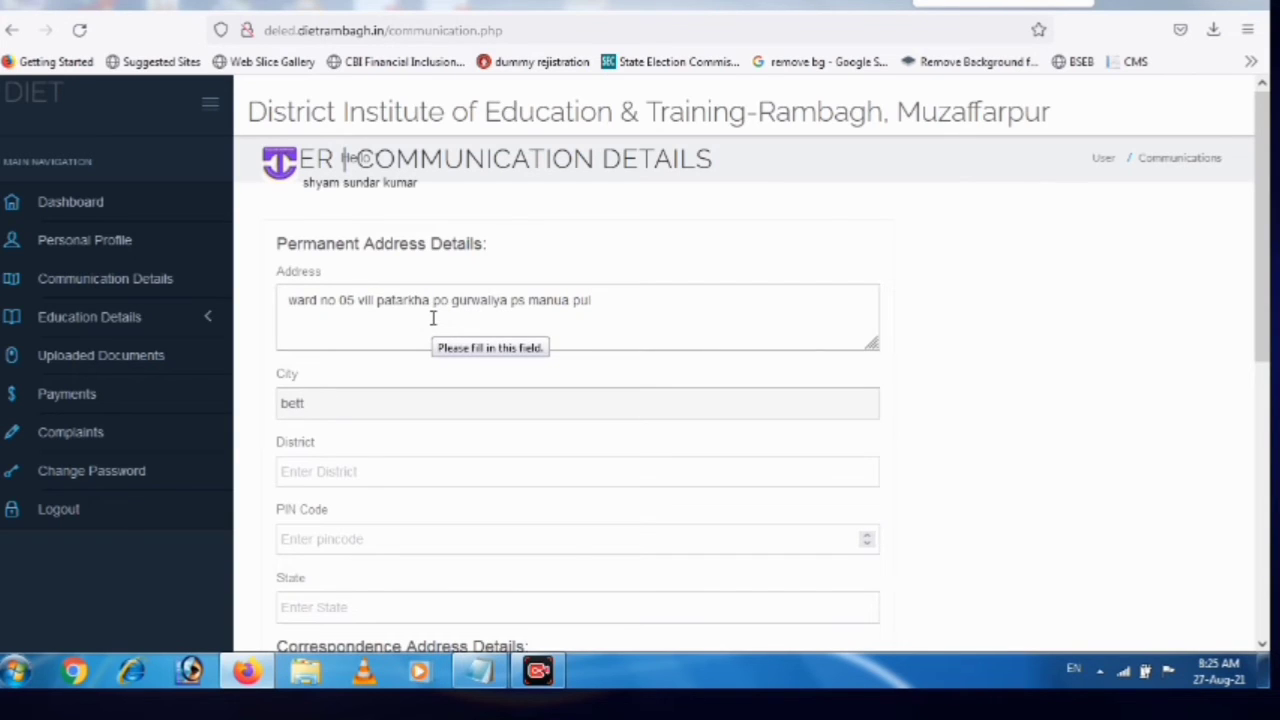
text(iah)
key(Tab)
text(w)
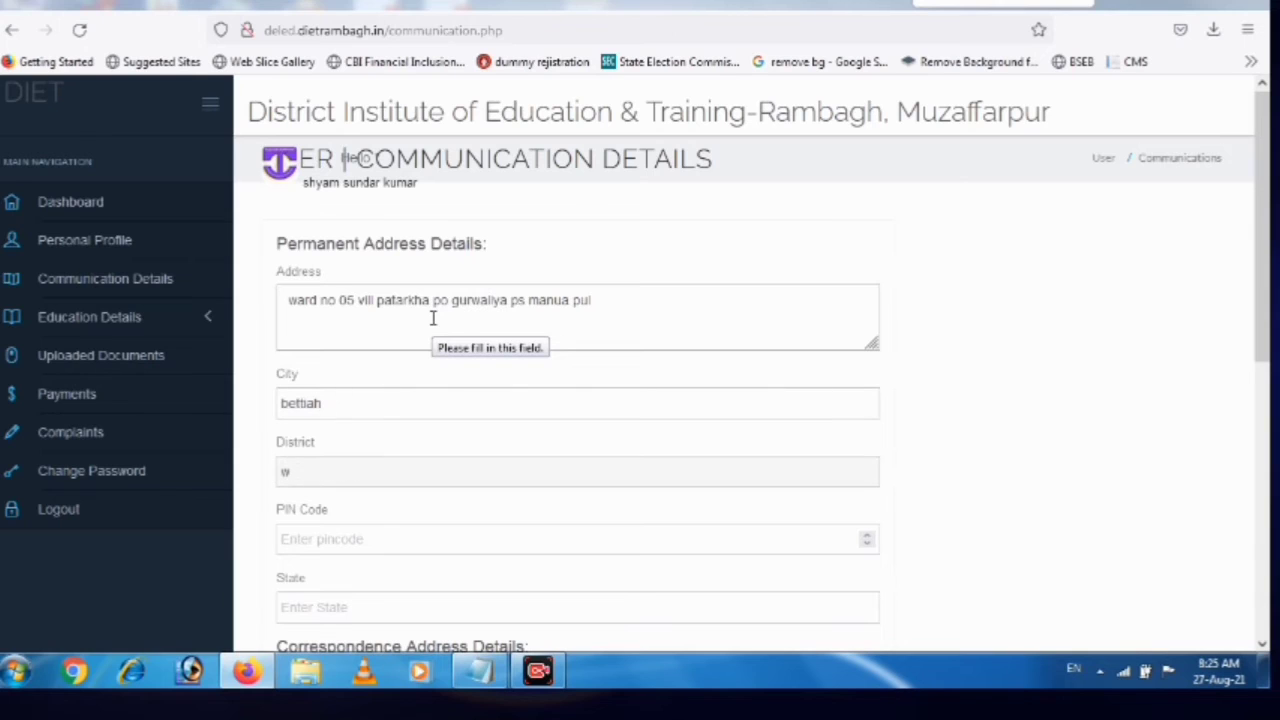
text(est champaramn)
key(BackSpace)
key(BackSpace)
text(n845450)
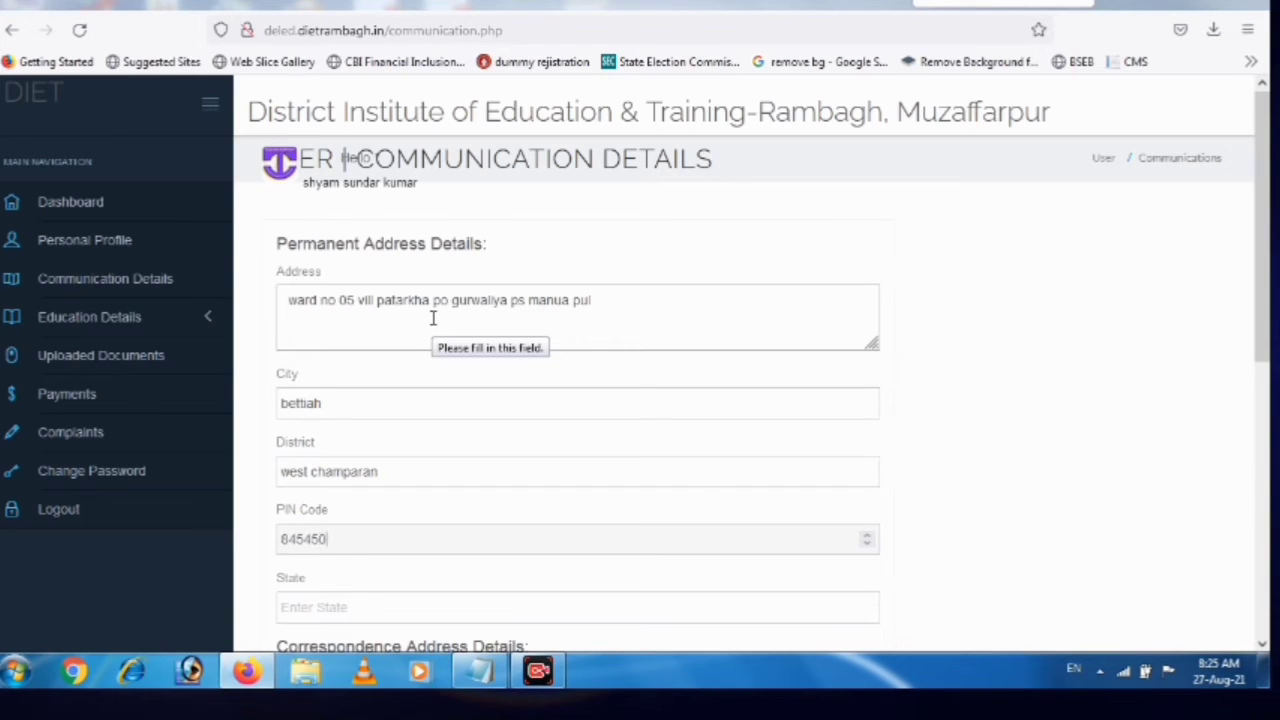
key(Tab)
text(bi)
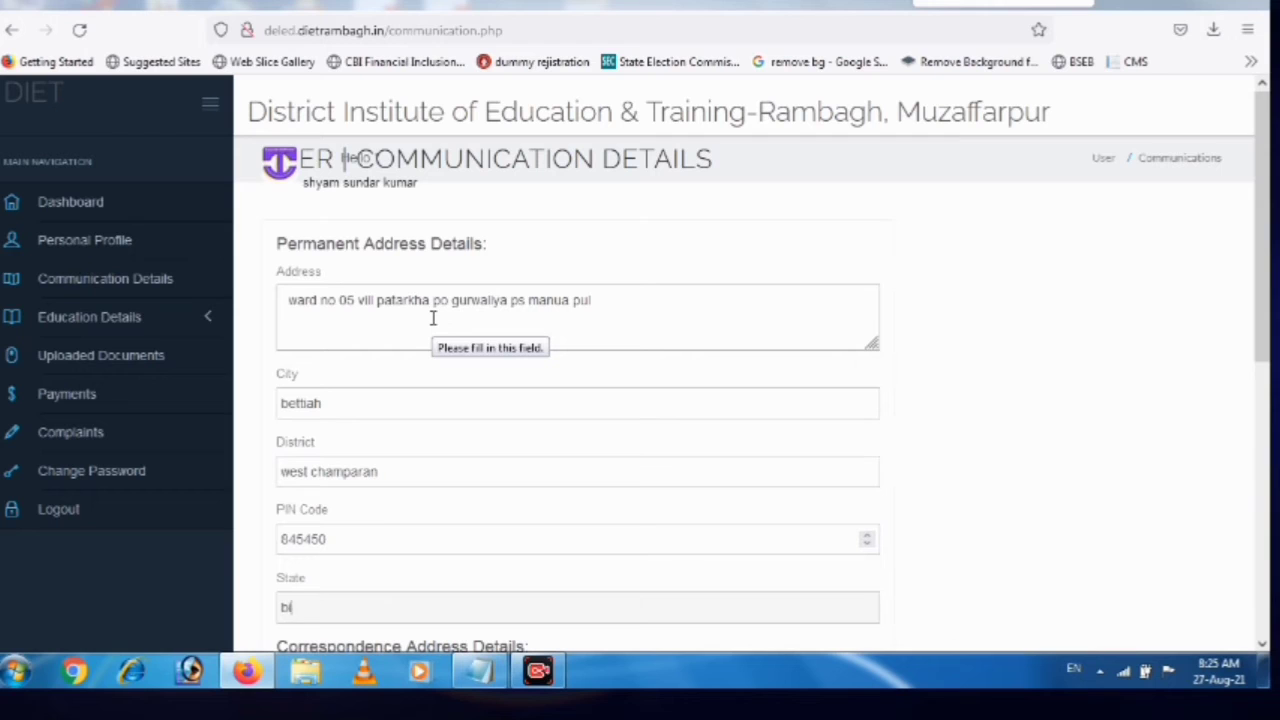
text(har)
scroll(434, 322, down, 2)
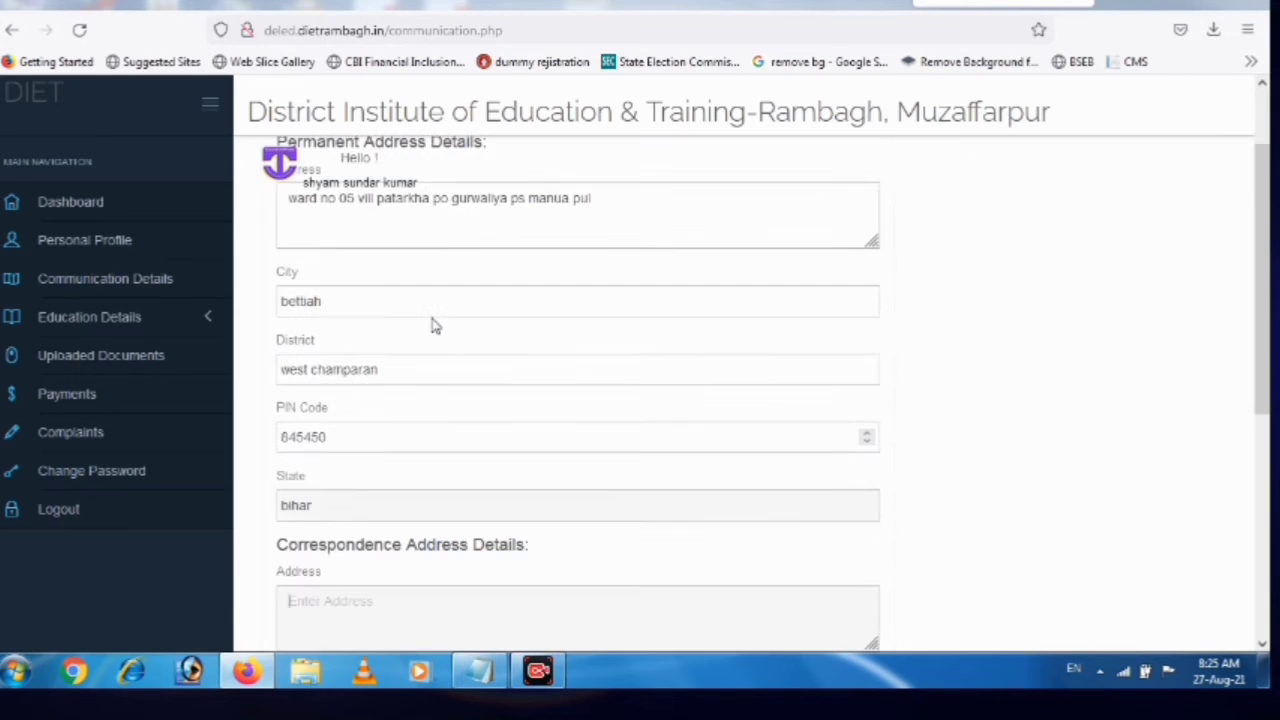
scroll(434, 322, down, 5)
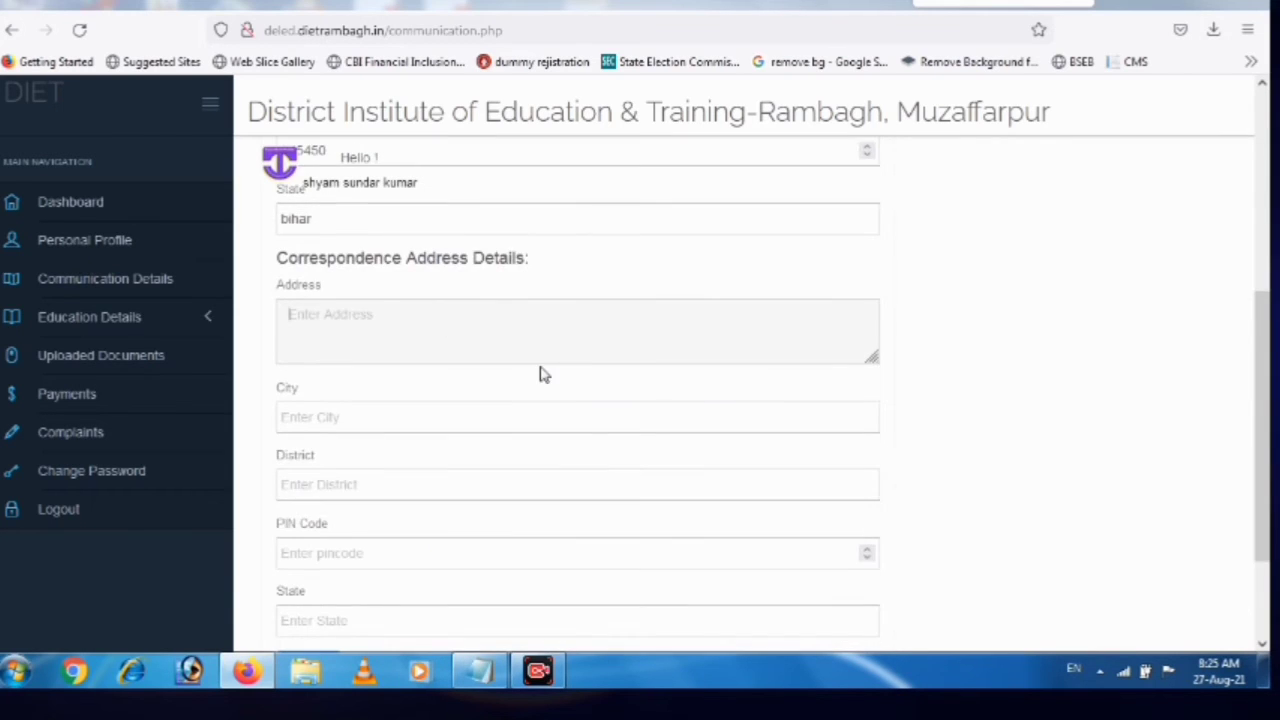
scroll(540, 371, down, 3)
click(309, 528)
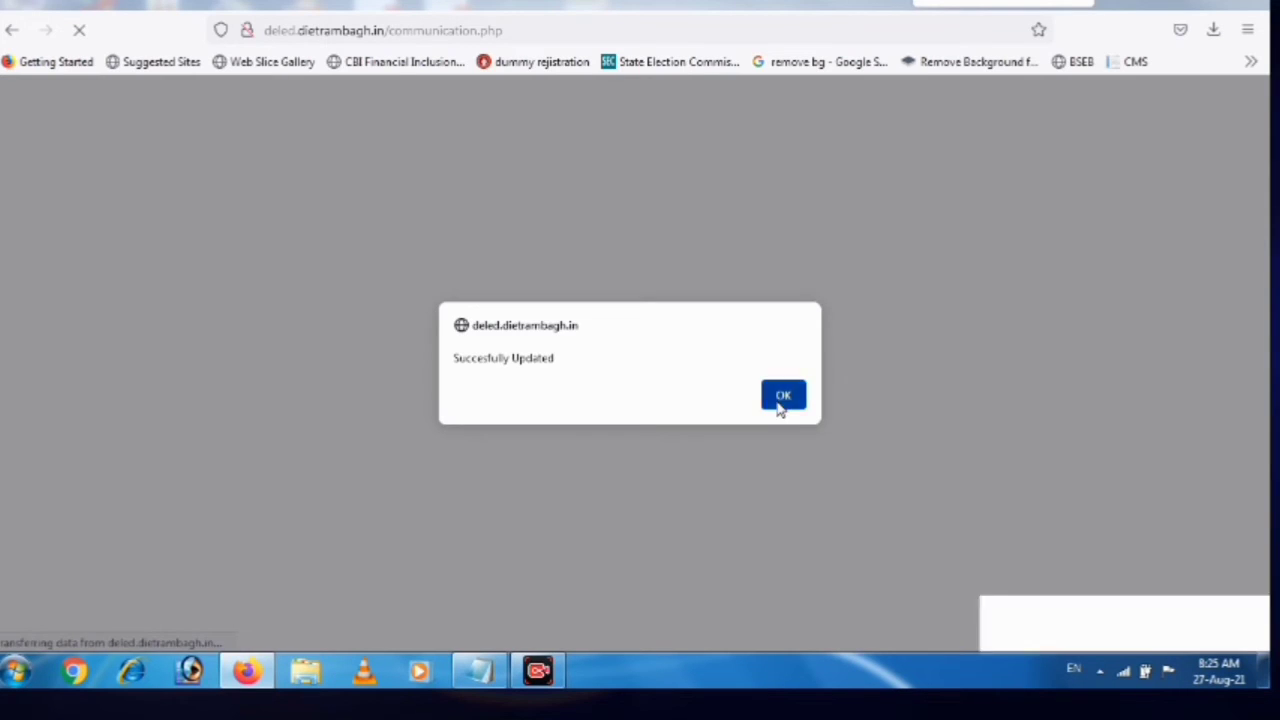
Acknowledge the update message and open the Matric form under Education Details
click(777, 402)
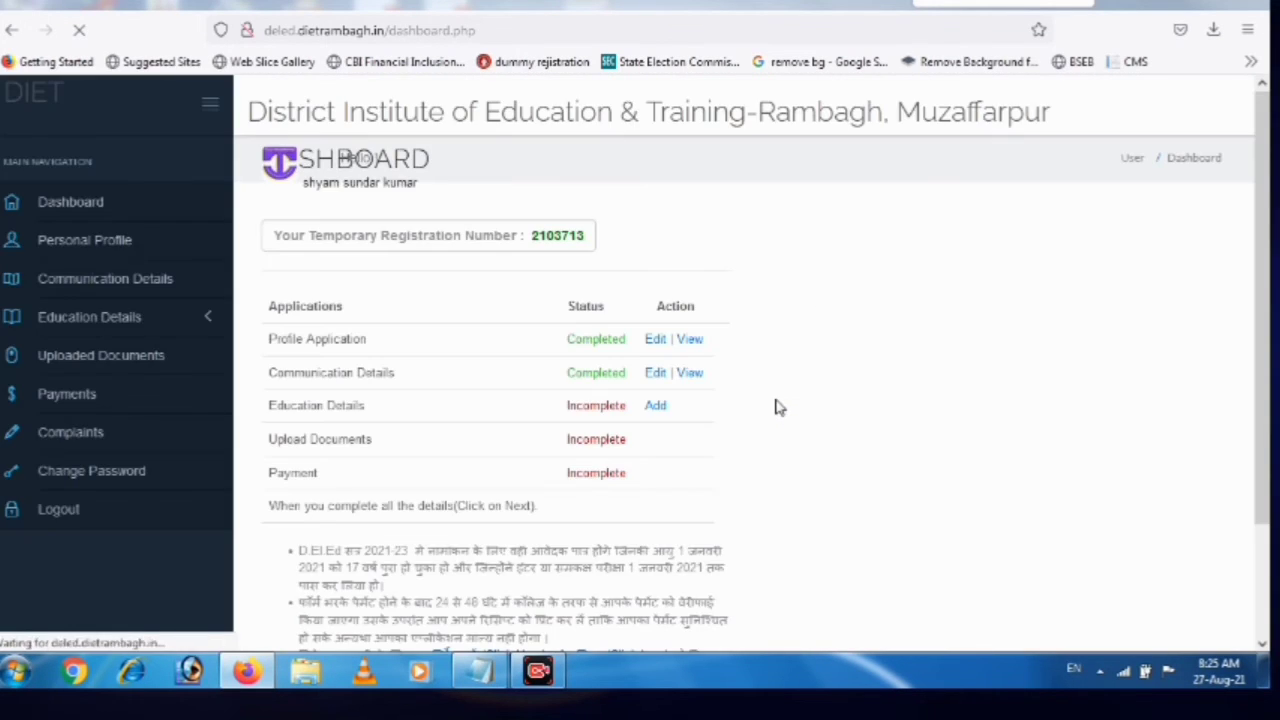
click(660, 406)
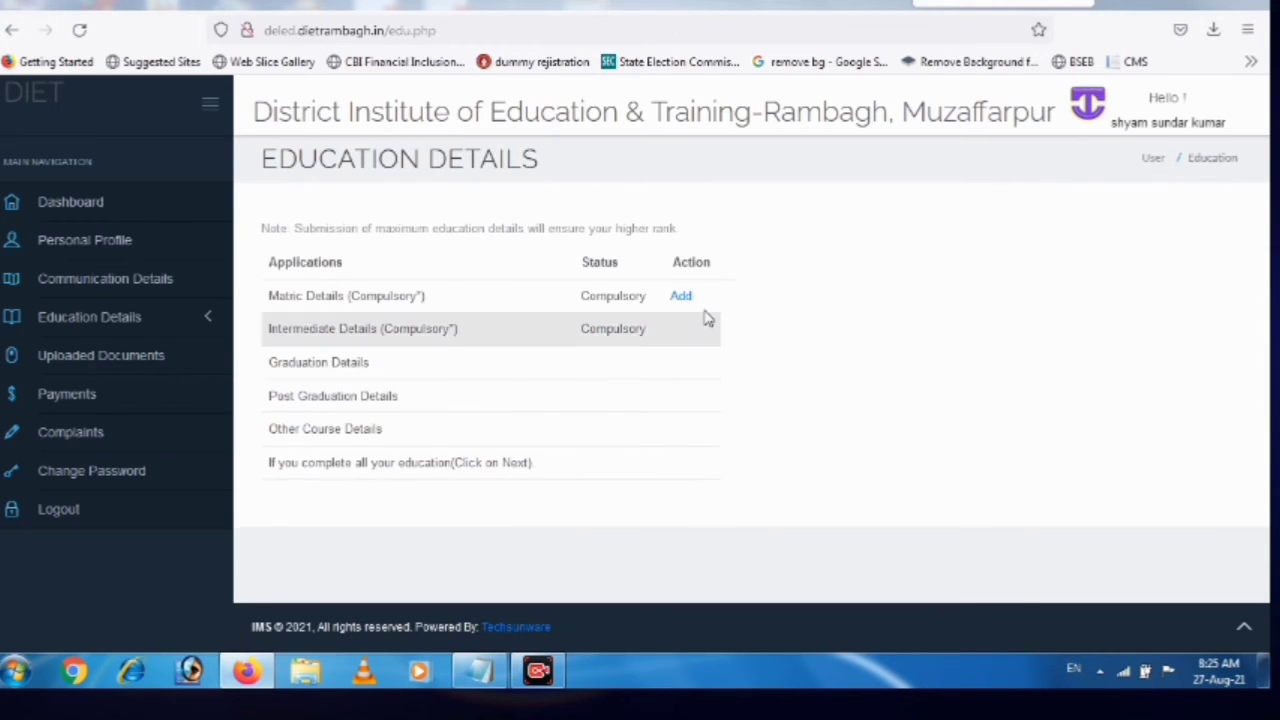
click(684, 298)
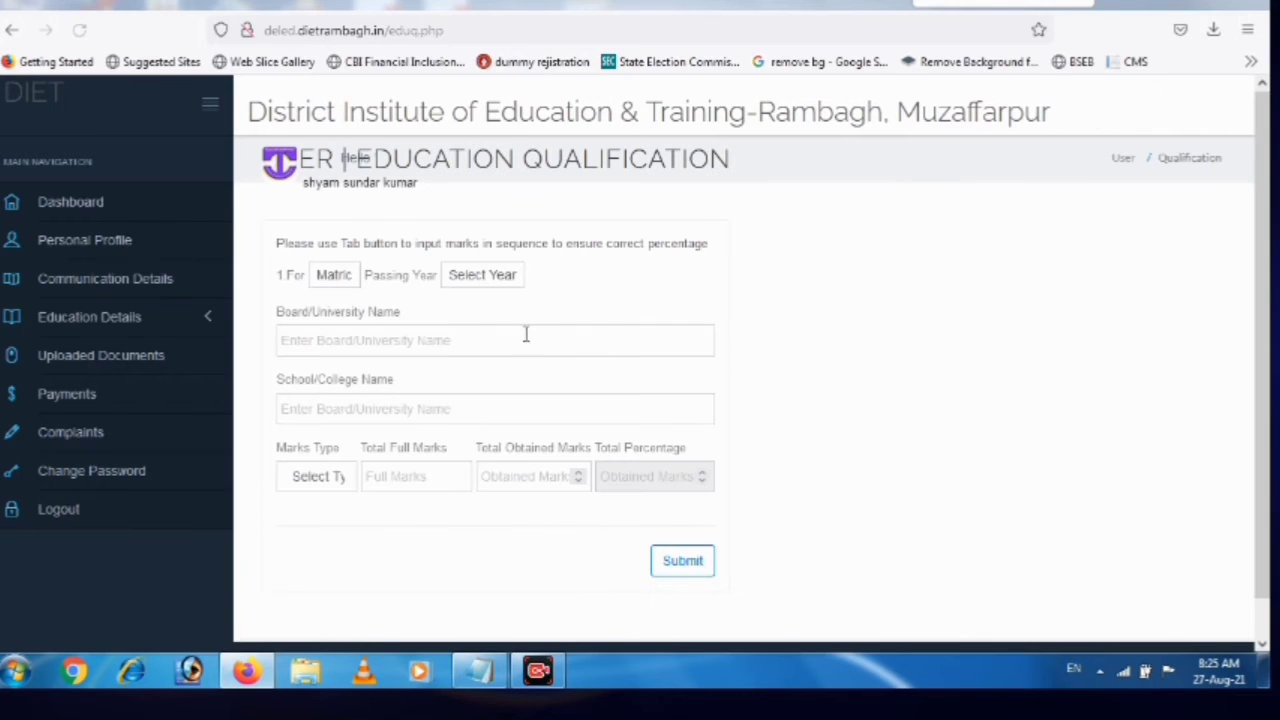
Enter Matric passing year 2012, board 'bihar bord' and school 'raj high school bettiah'
click(349, 280)
click(350, 283)
click(505, 280)
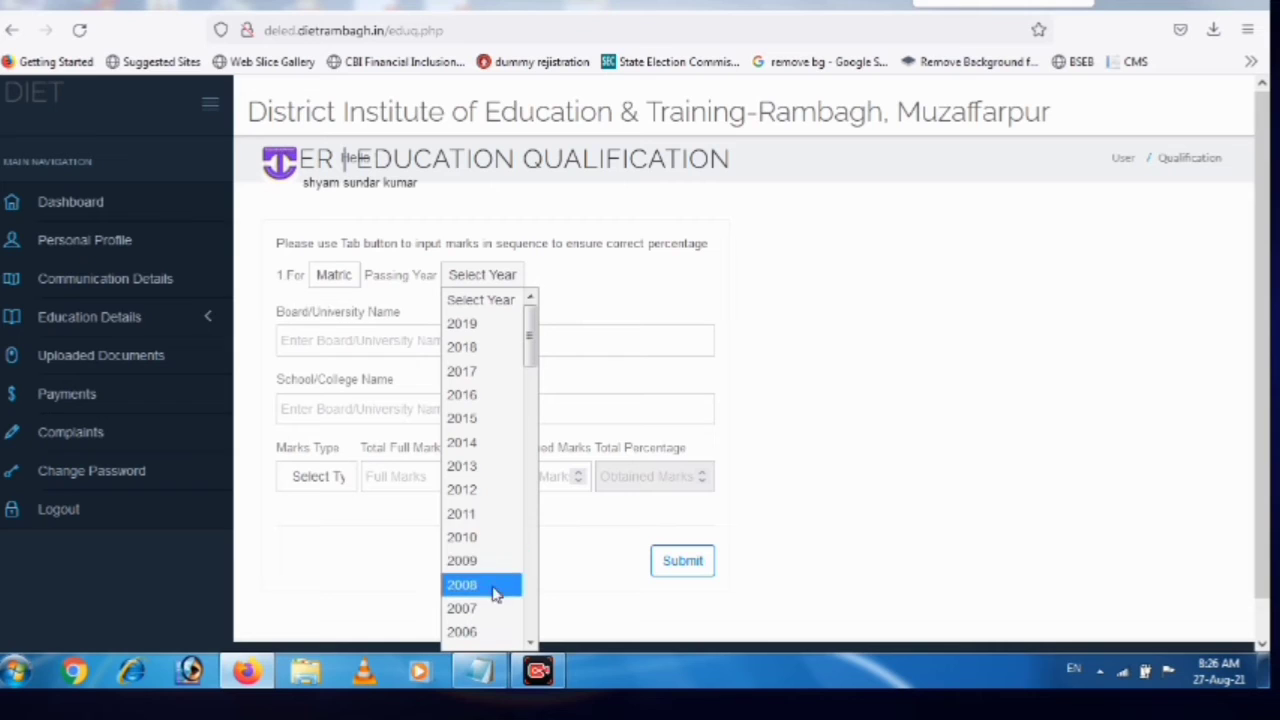
click(477, 490)
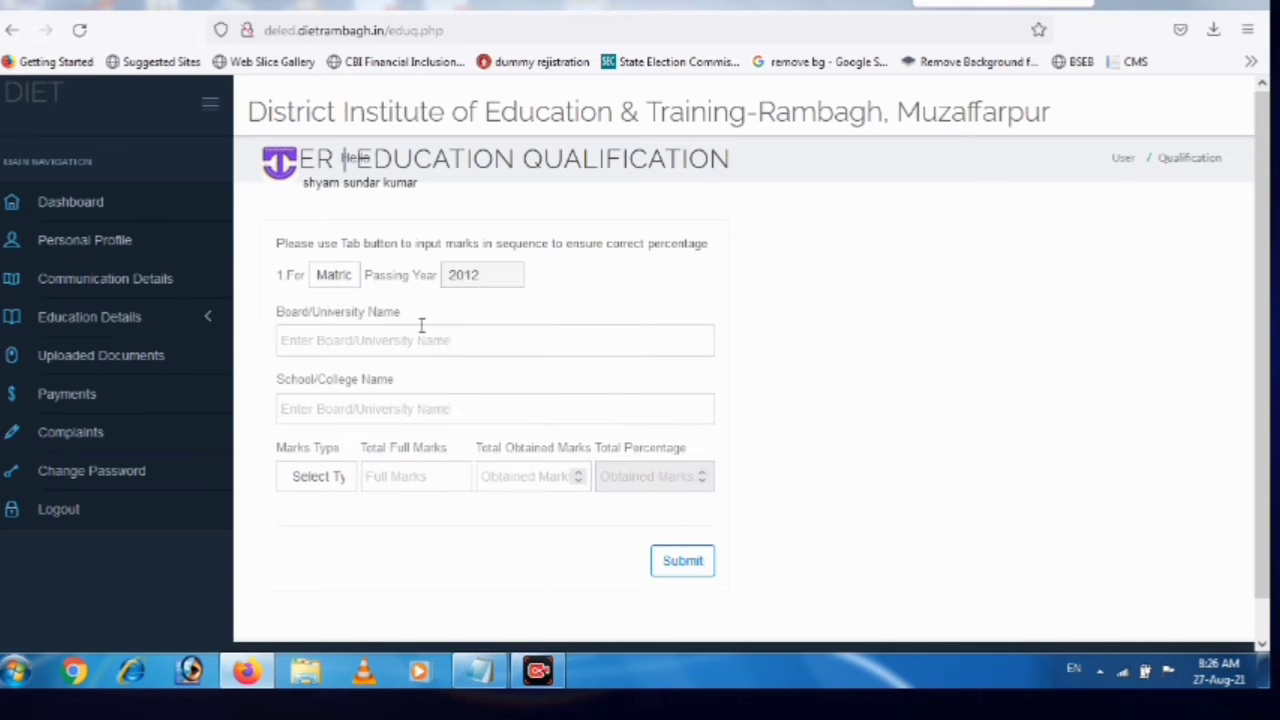
click(343, 340)
text(bihar)
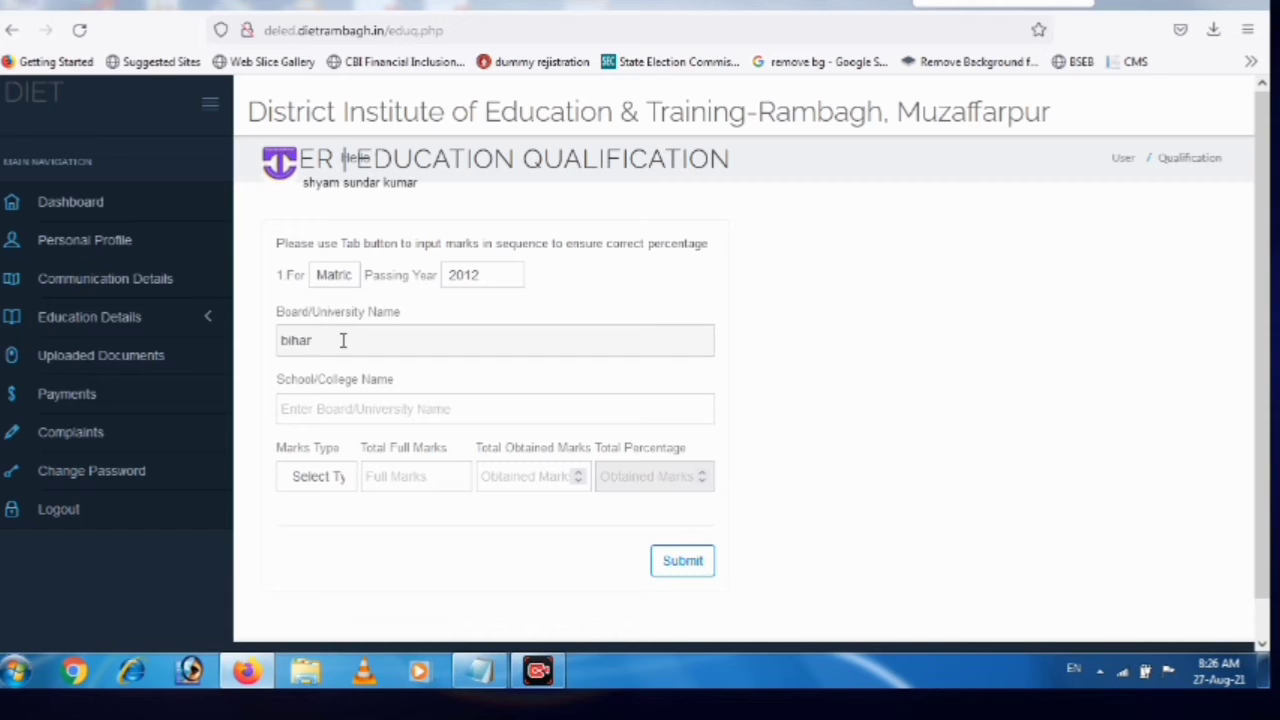
text( bord)
click(324, 421)
text(raj)
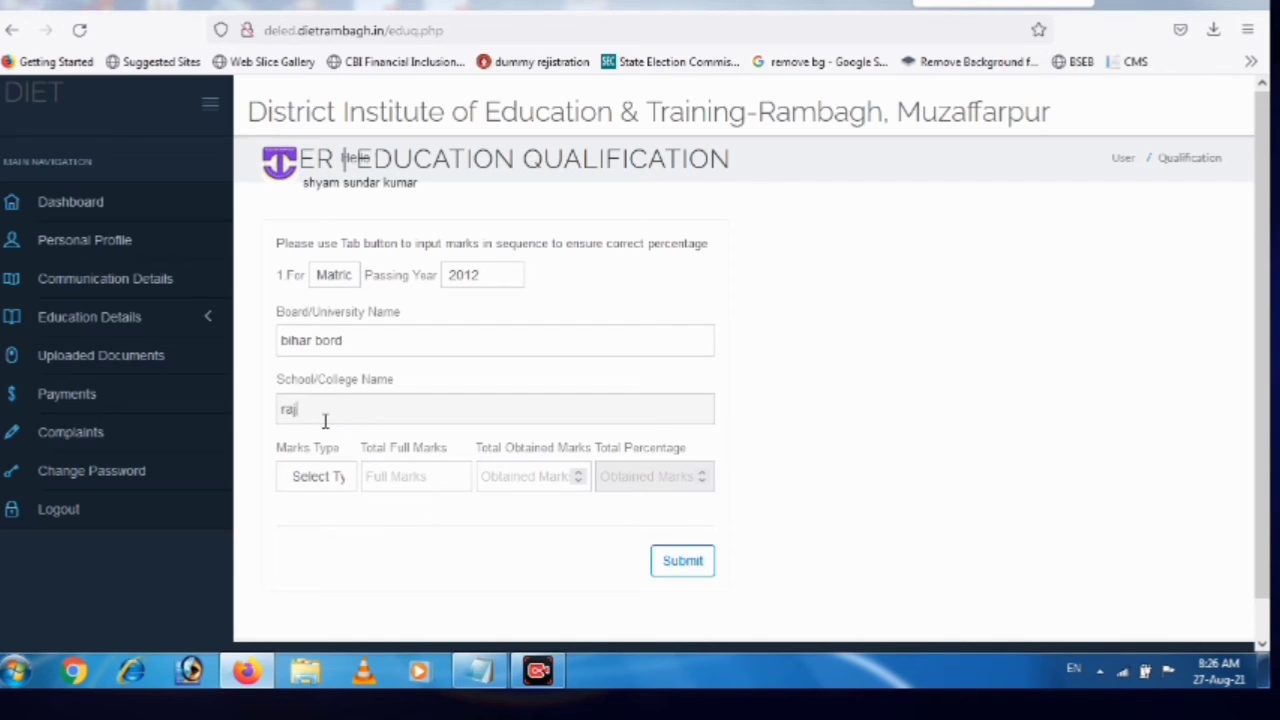
text( high)
text(school bettiah)
Set marks type to Marks with 309 full and 350 obtained, and submit
click(320, 476)
click(299, 528)
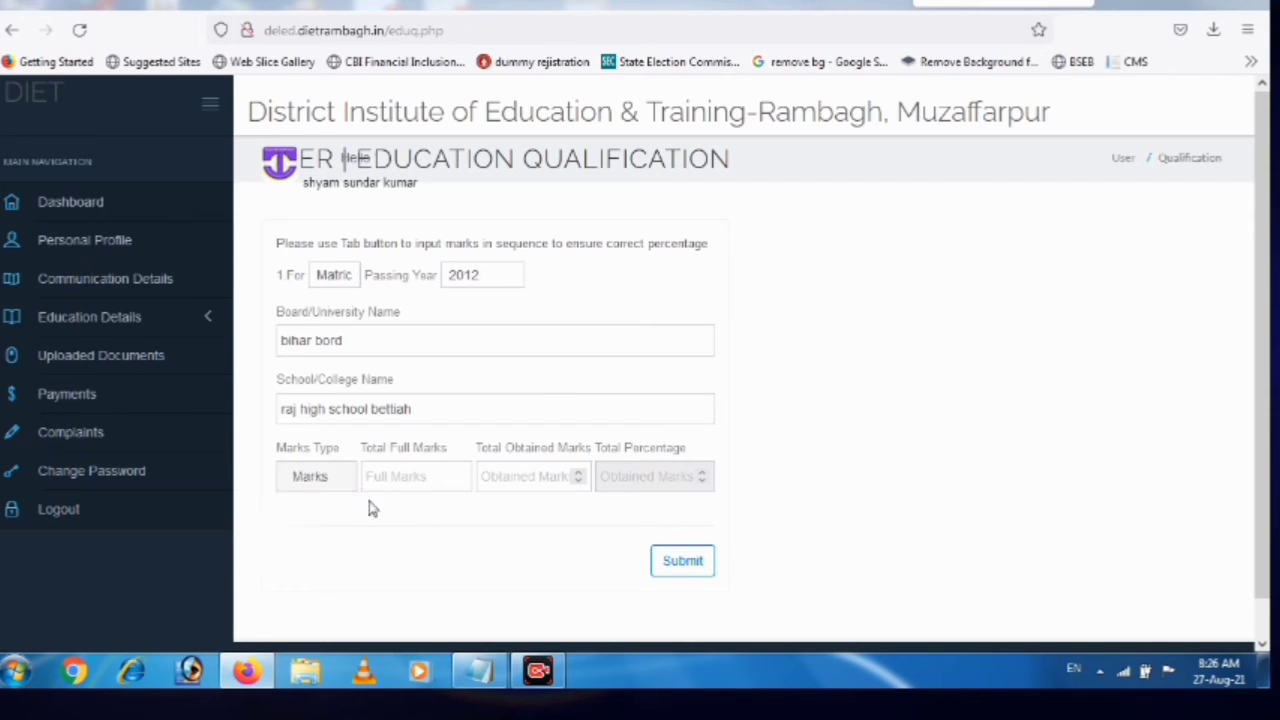
click(443, 472)
text(309)
click(532, 478)
text(350)
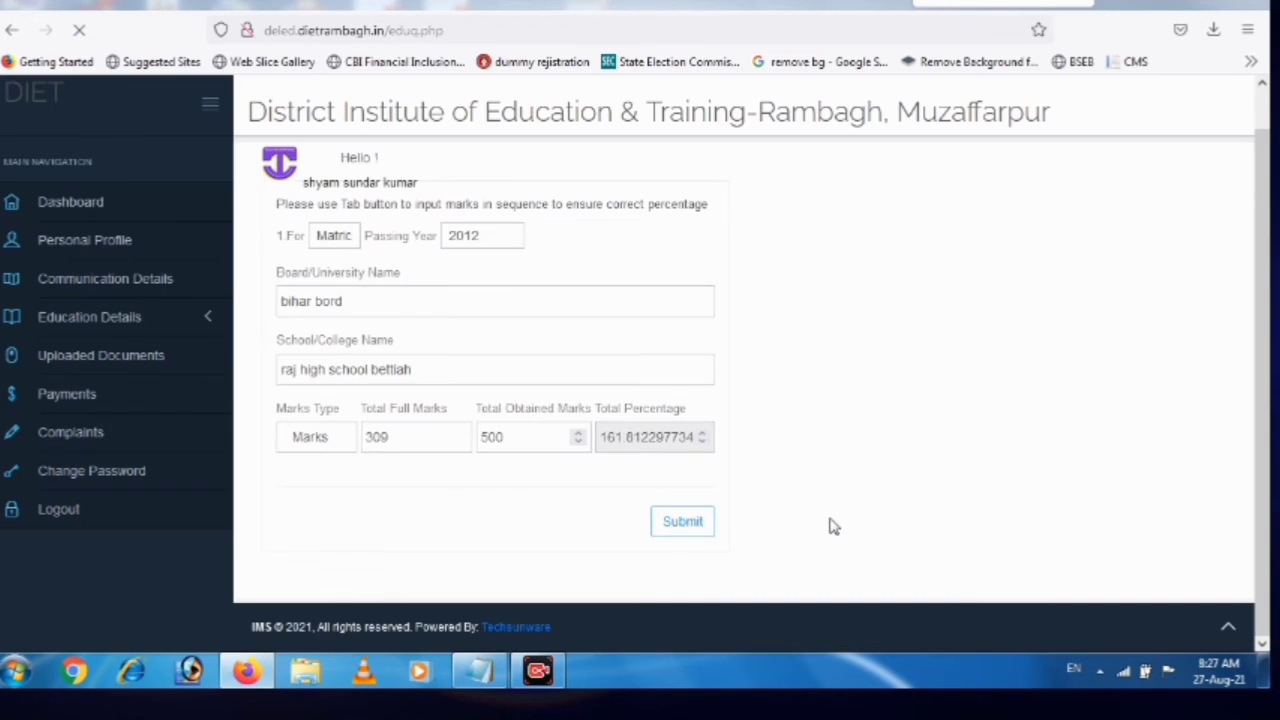
key(Return)
Dismiss the alert and keep Intermediate as the qualification, with passing year 2019 and Arts stream
click(783, 396)
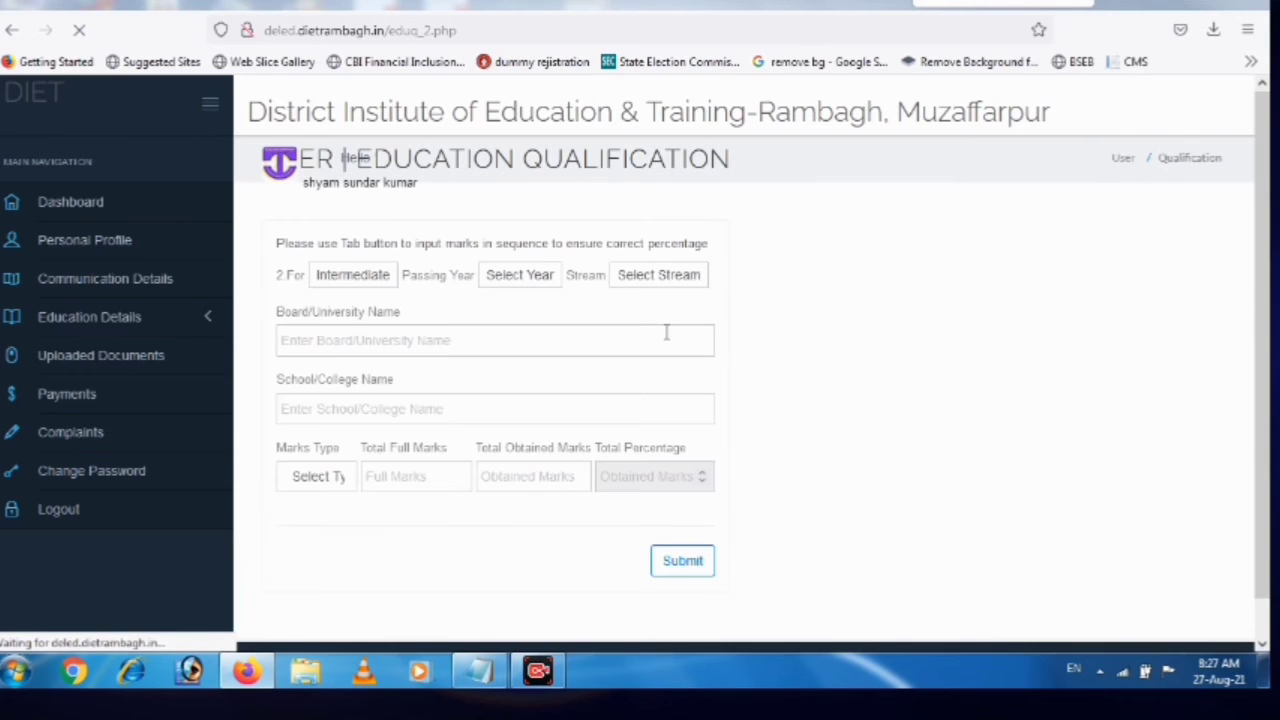
click(390, 282)
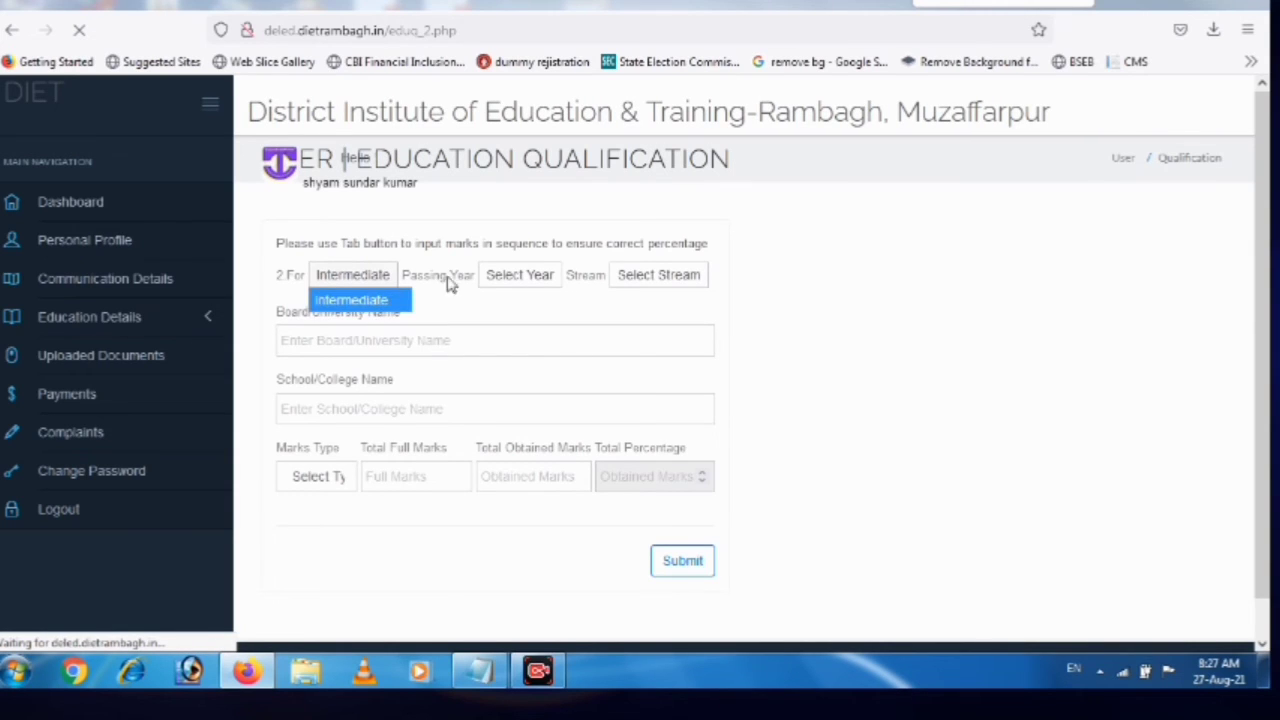
click(514, 283)
click(514, 283)
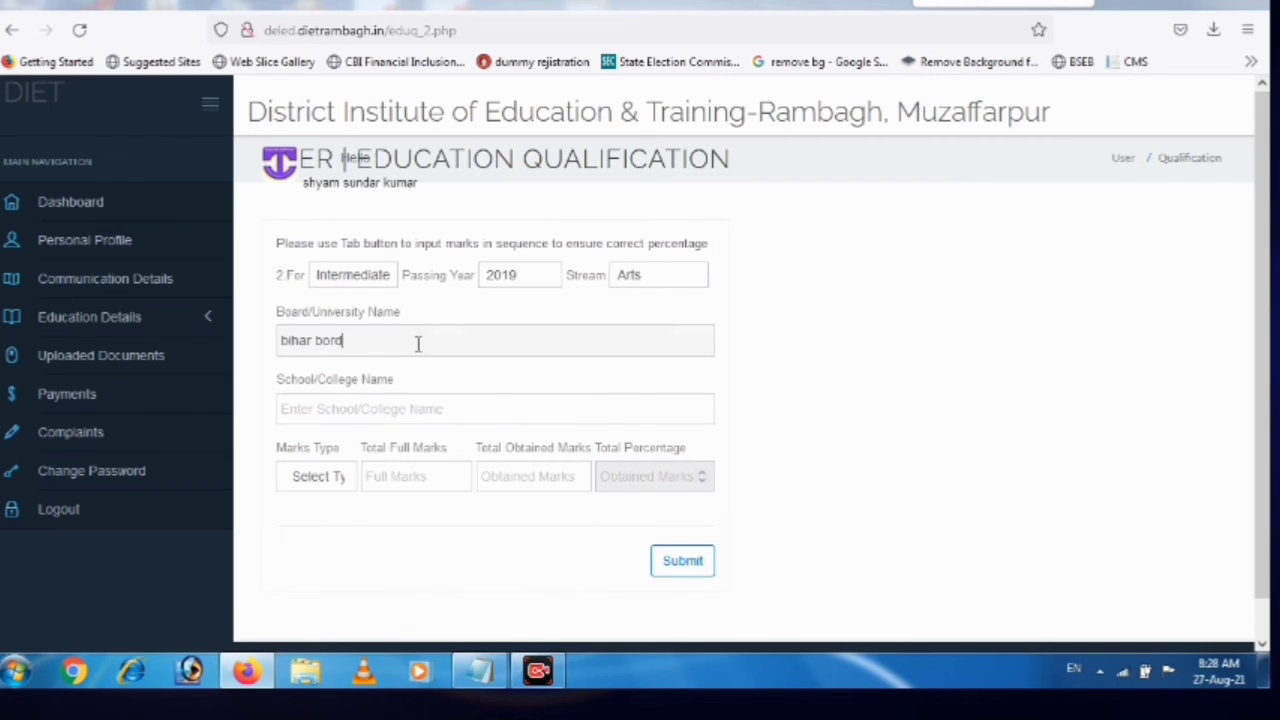
Enter the school name 'bhartiya inter college,gahiri west champaran'
click(370, 415)
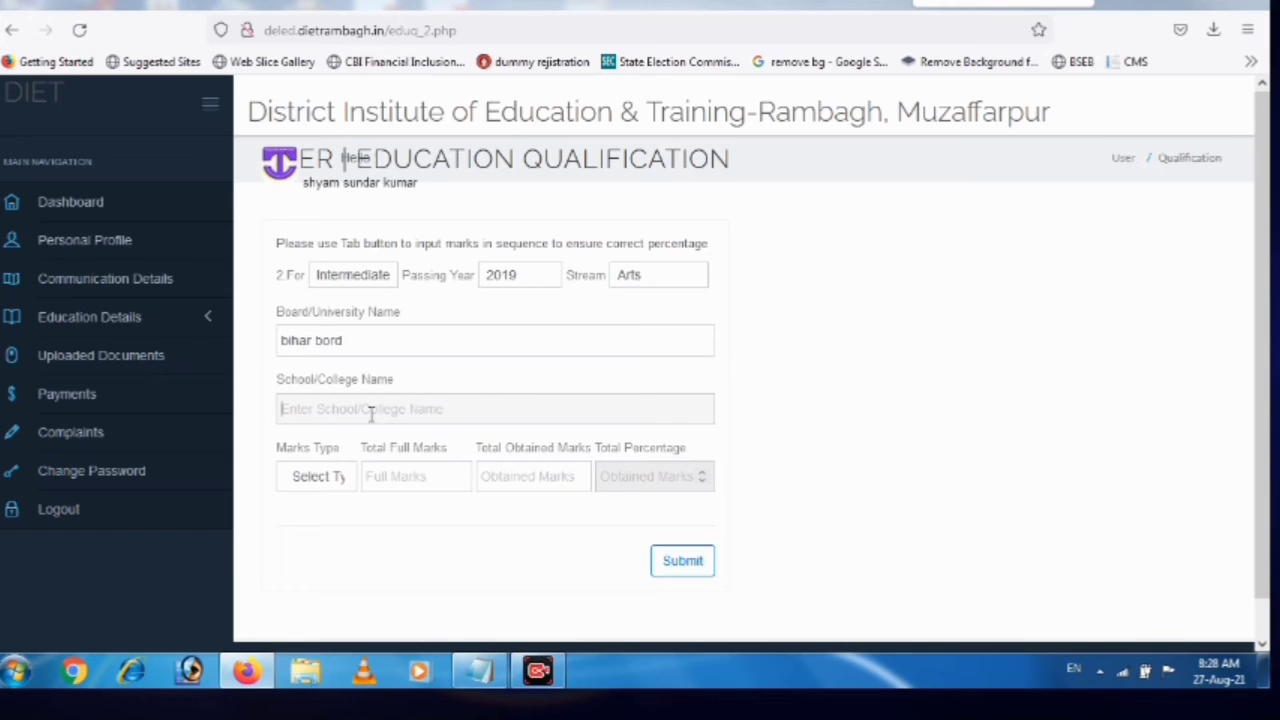
text(bhartiya)
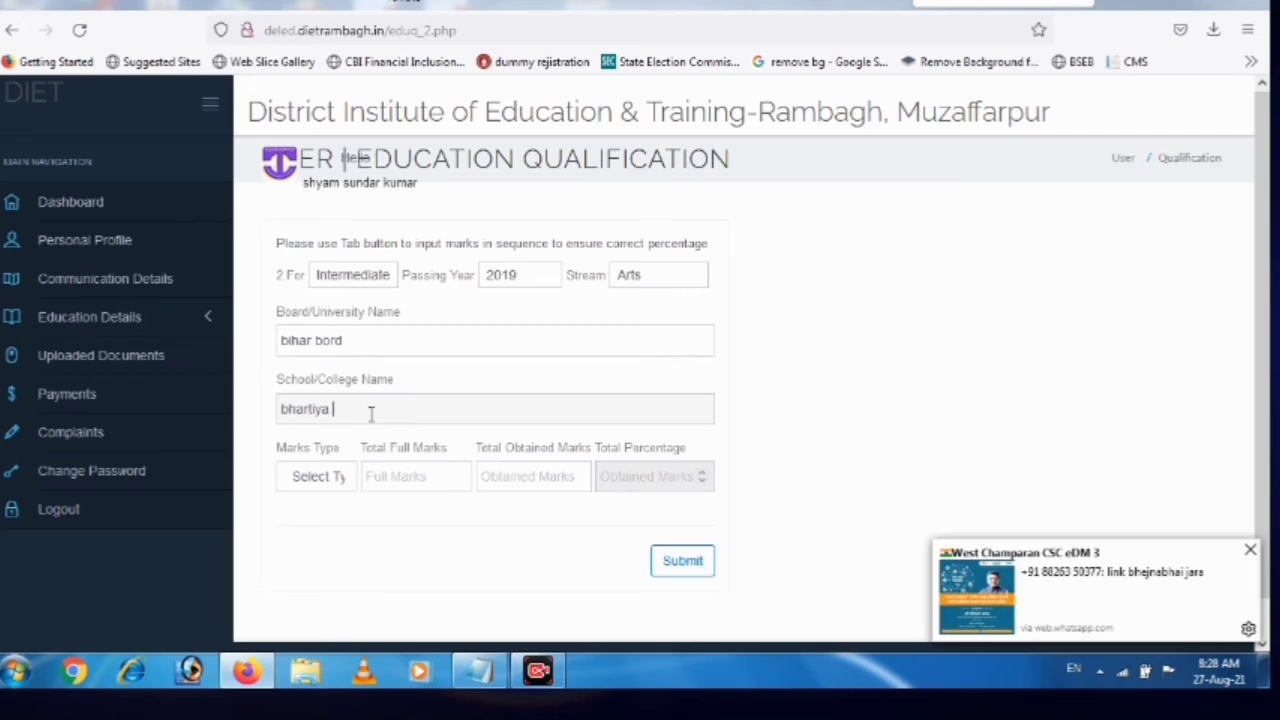
text( inter college)
text(,gahiri b)
key(BackSpace)
text(w)
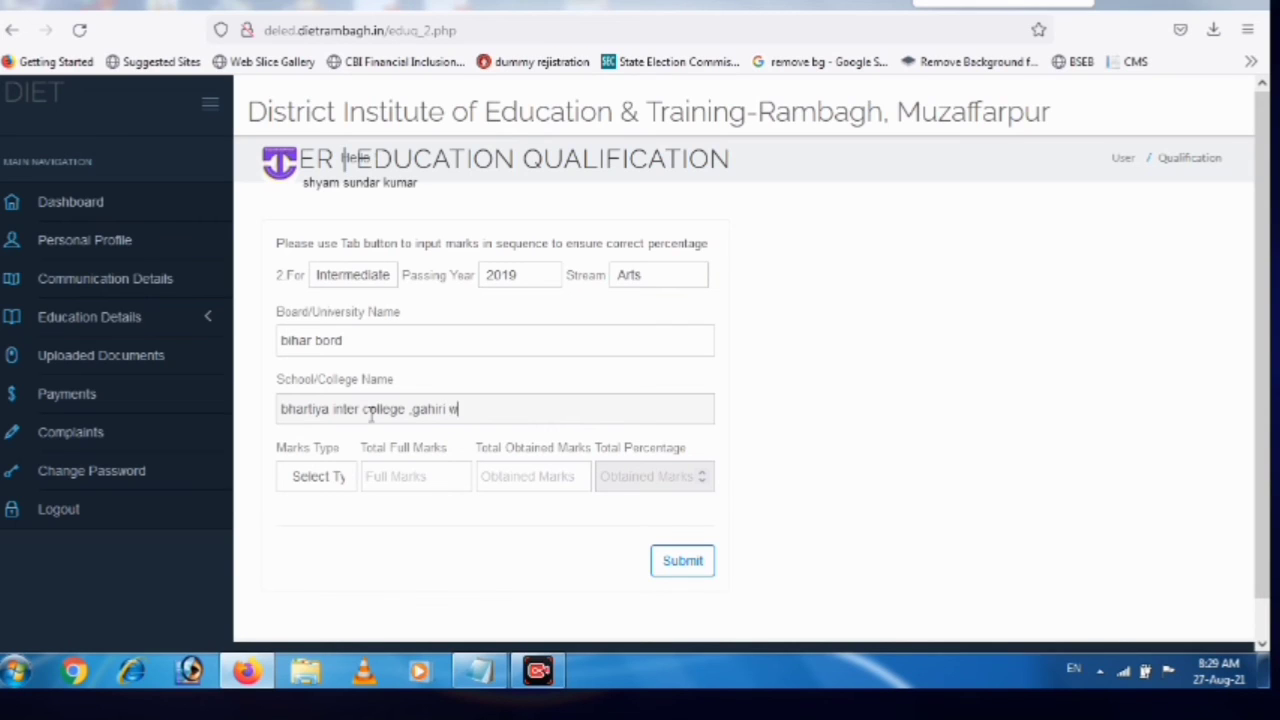
text(est champaran)
key(Tab)
Choose Marks as the marks type, enter 251 and 500, and submit the Intermediate details
key(m)
click(402, 476)
text(21)
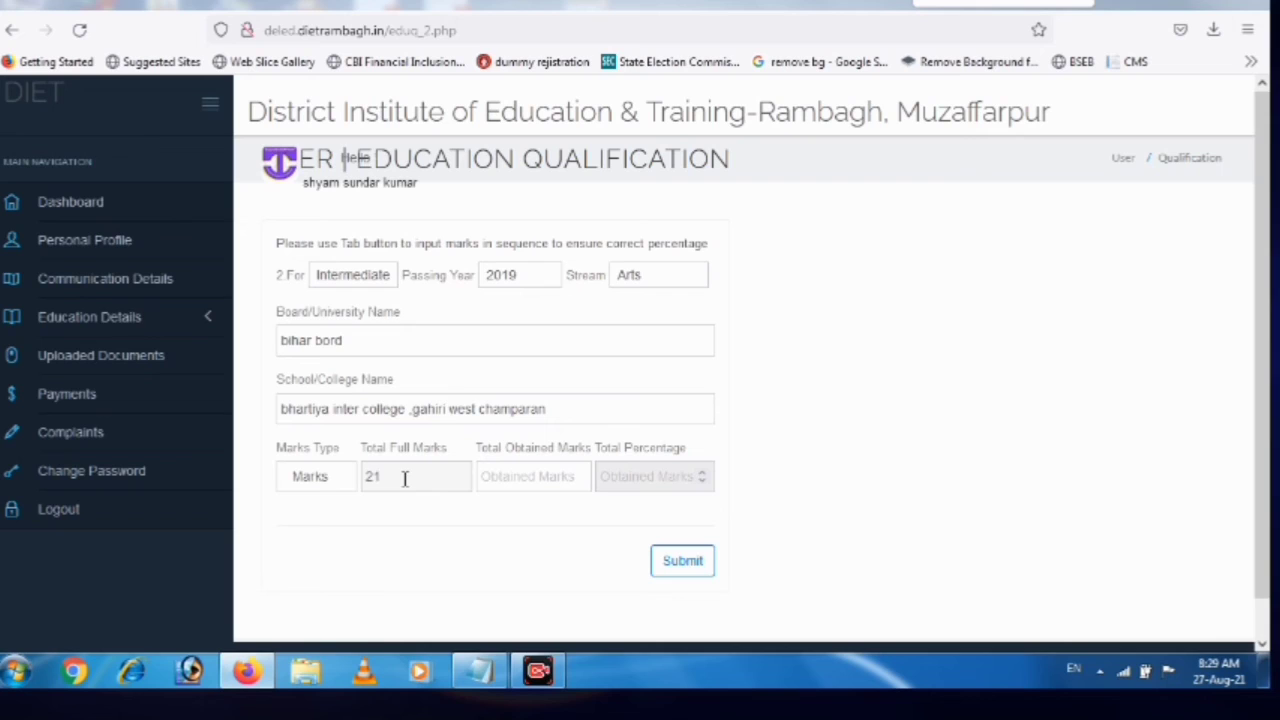
key(BackSpace)
text(51)
click(489, 477)
text(500)
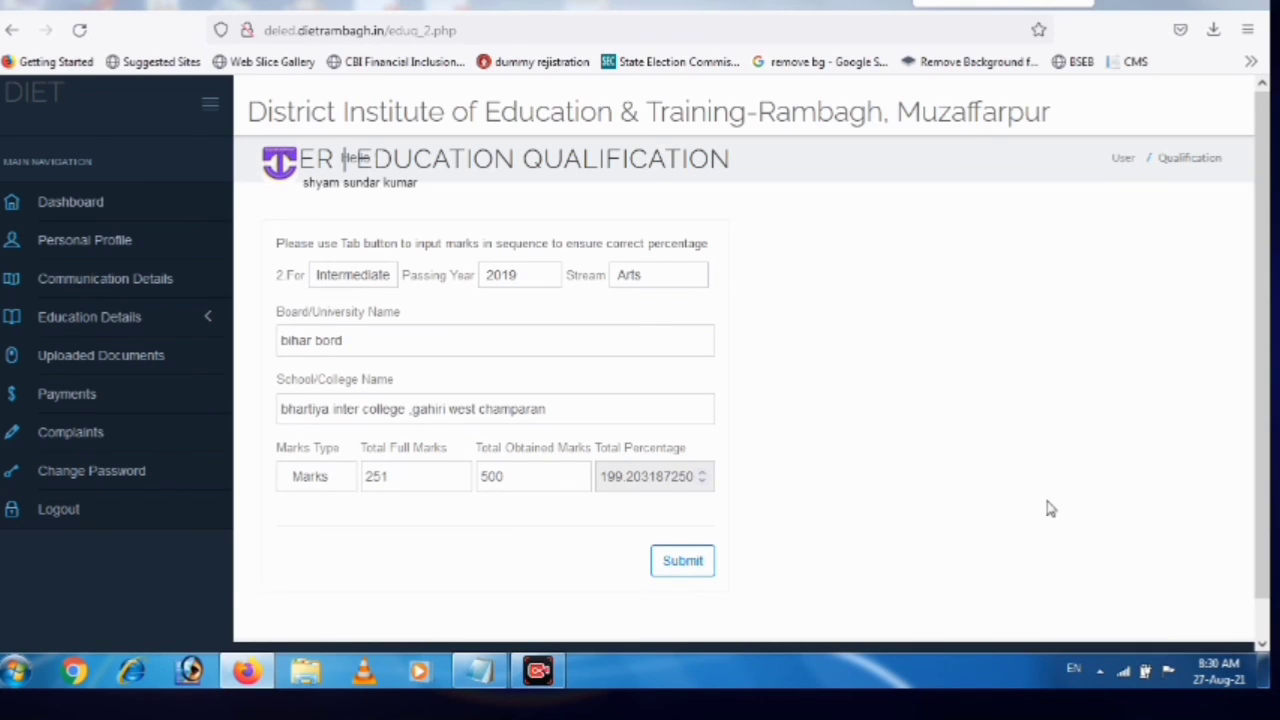
click(677, 562)
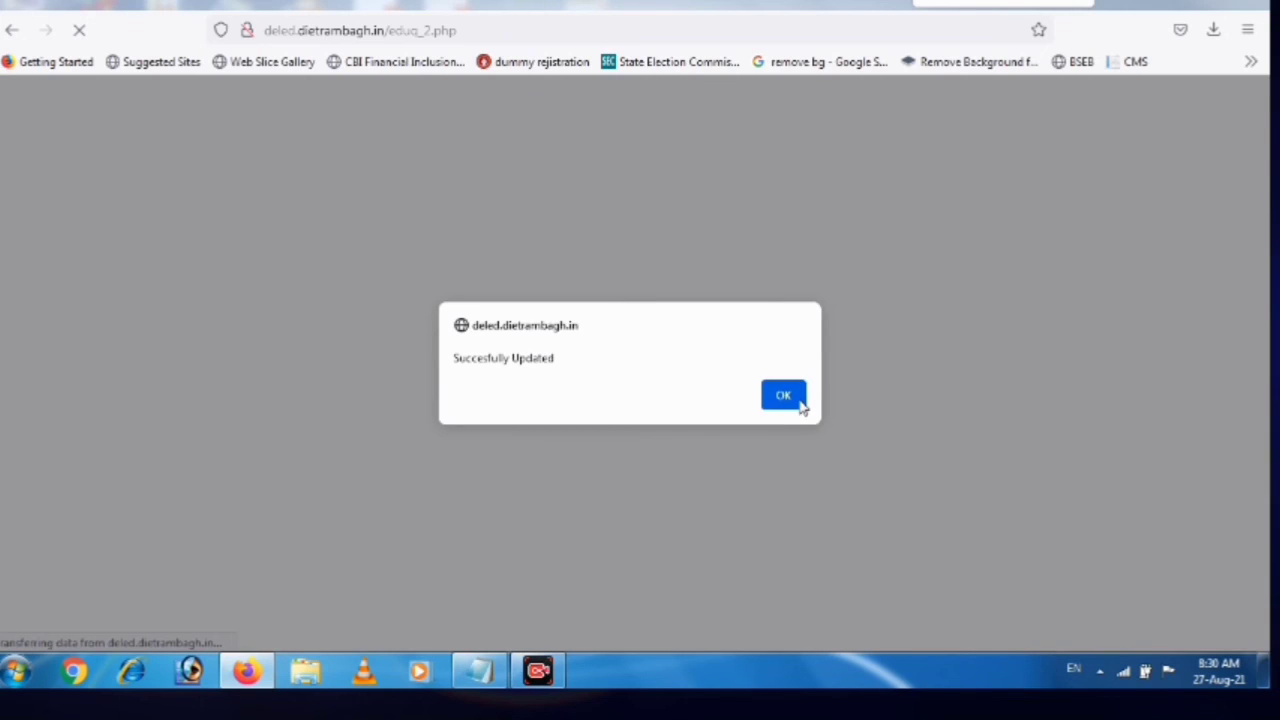
Dismiss the 'Succesfully Updated' alert and open the Other Course Details edit form
click(790, 395)
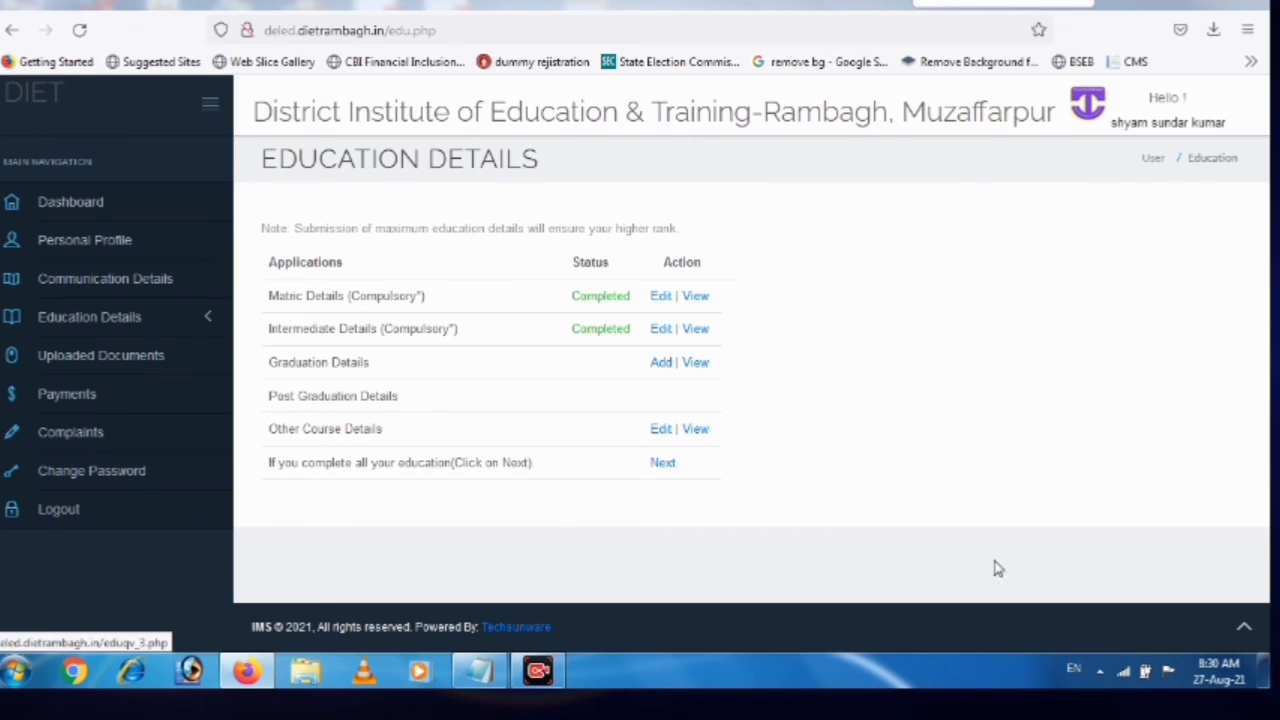
click(540, 290)
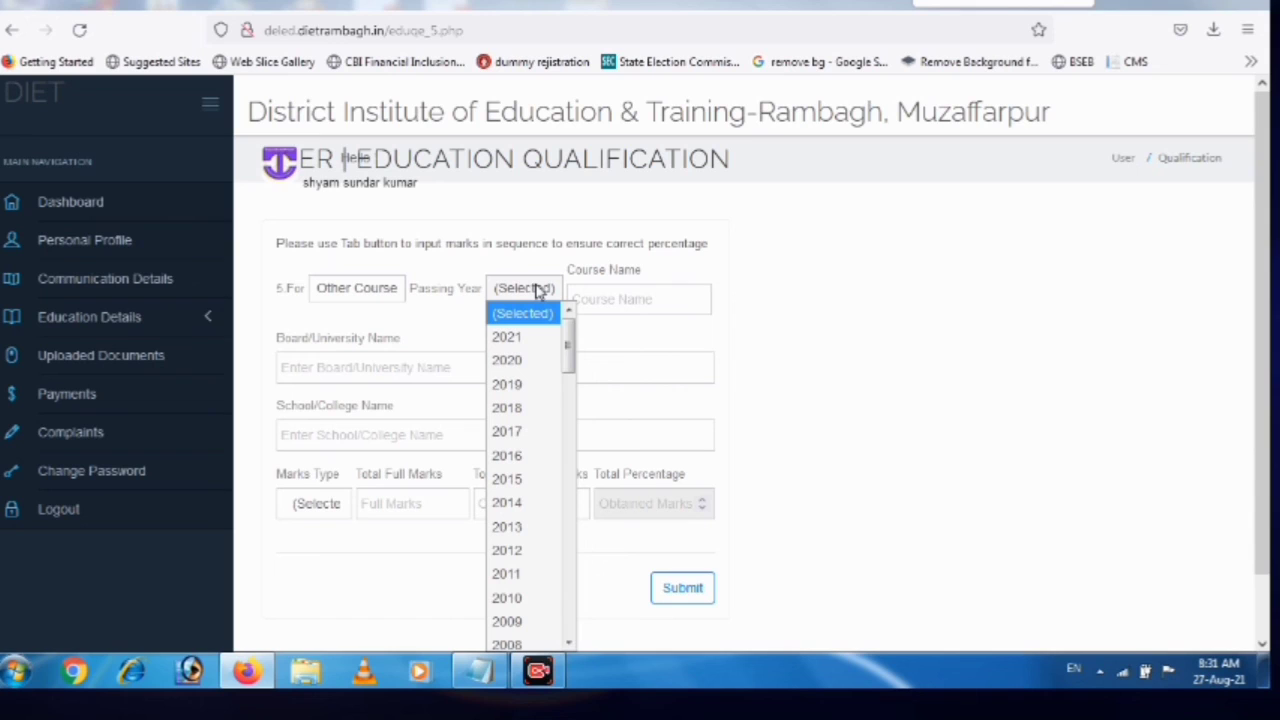
Save Other Course 'adca', passed 2014, from honarary future makers pvt ltd, then continue to the dashboard
click(537, 502)
click(657, 304)
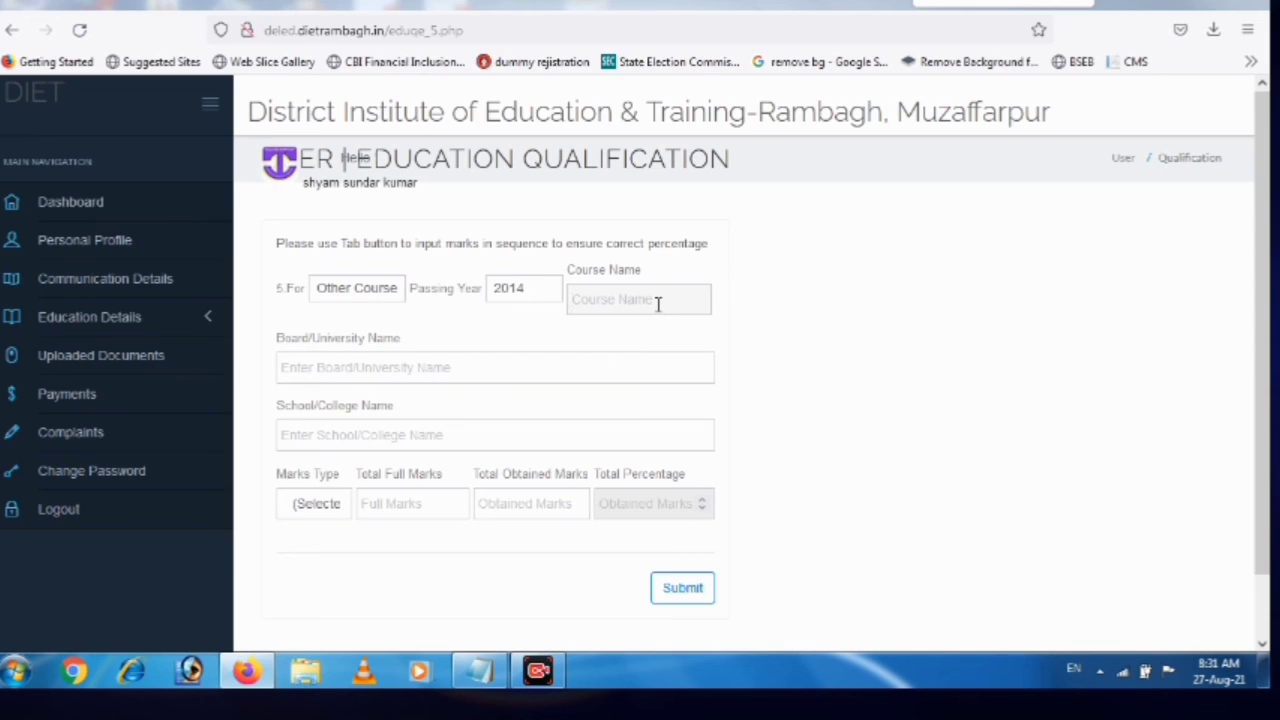
text(adca)
click(455, 357)
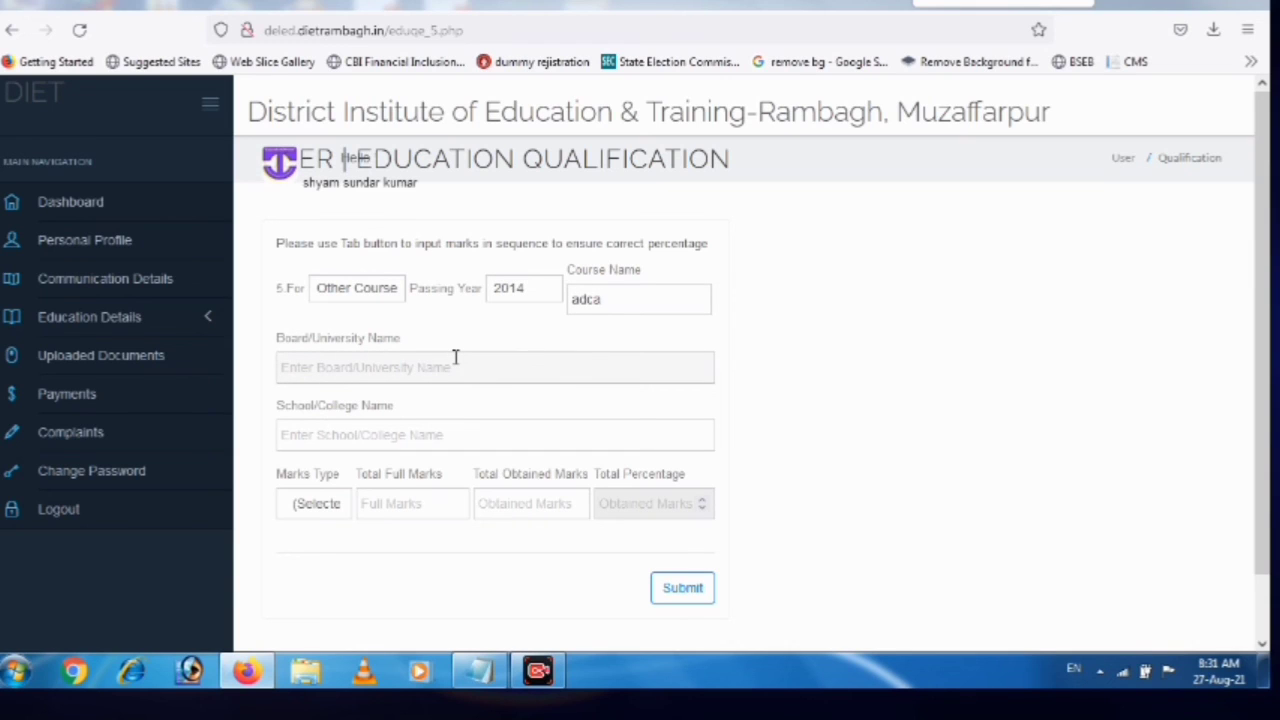
text(honarary future makers pvt ltd)
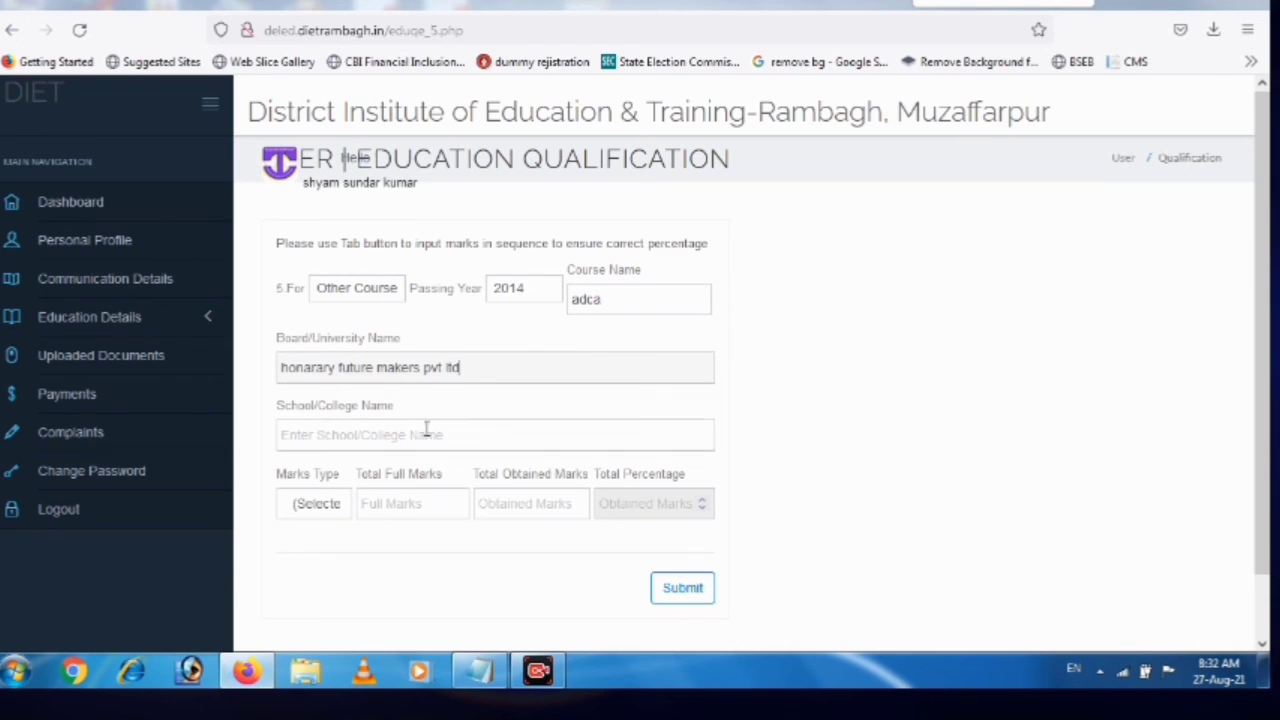
key(Return)
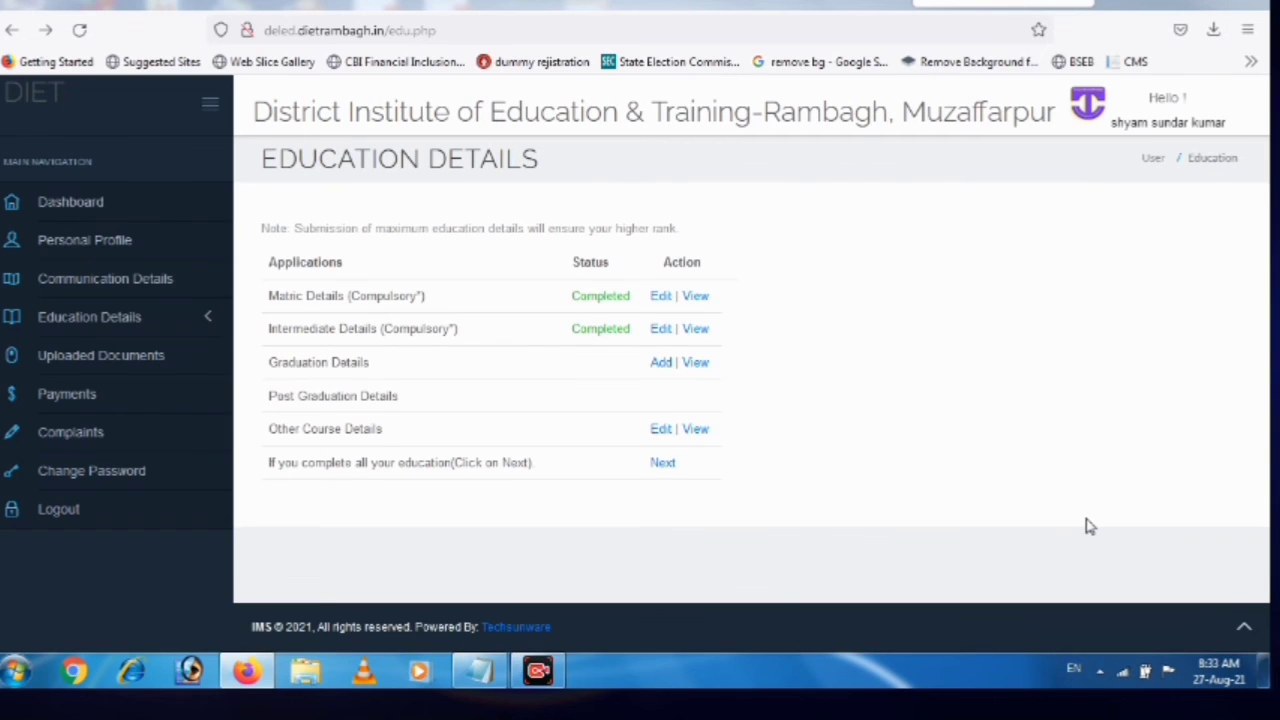
click(661, 467)
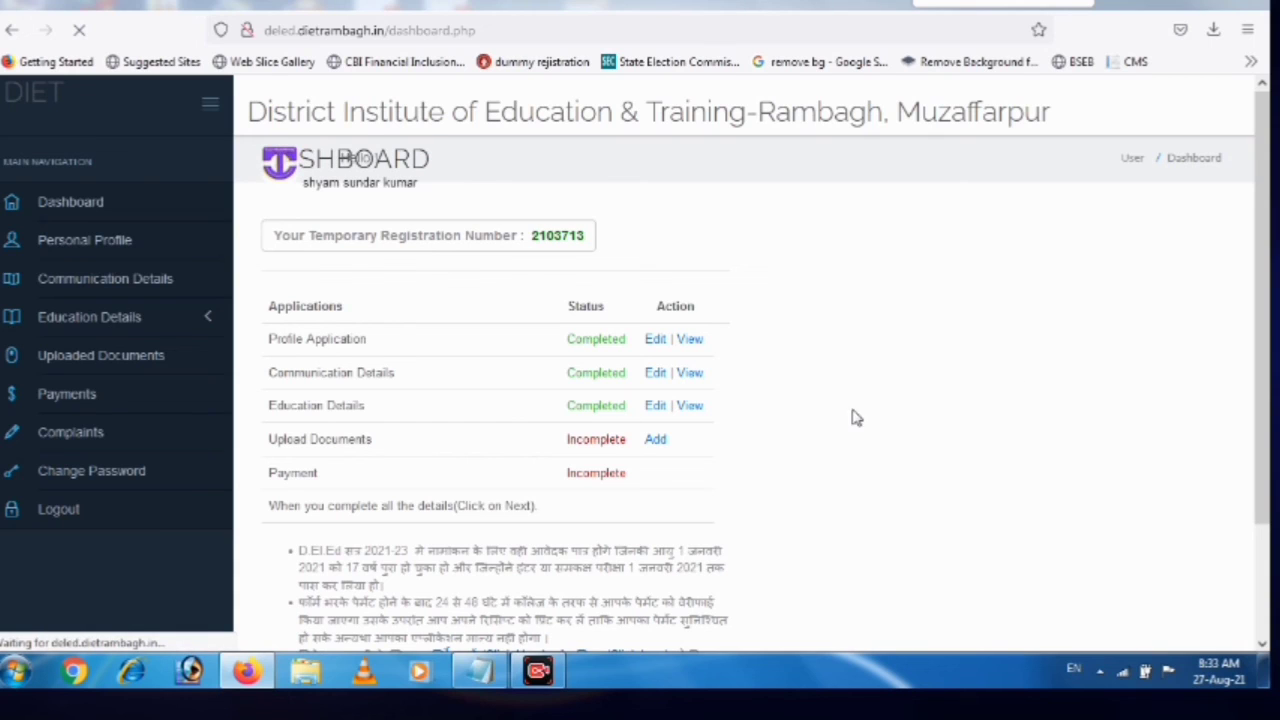
Review the document upload list, then choose State Bank of India net banking on SBI Collect
click(657, 442)
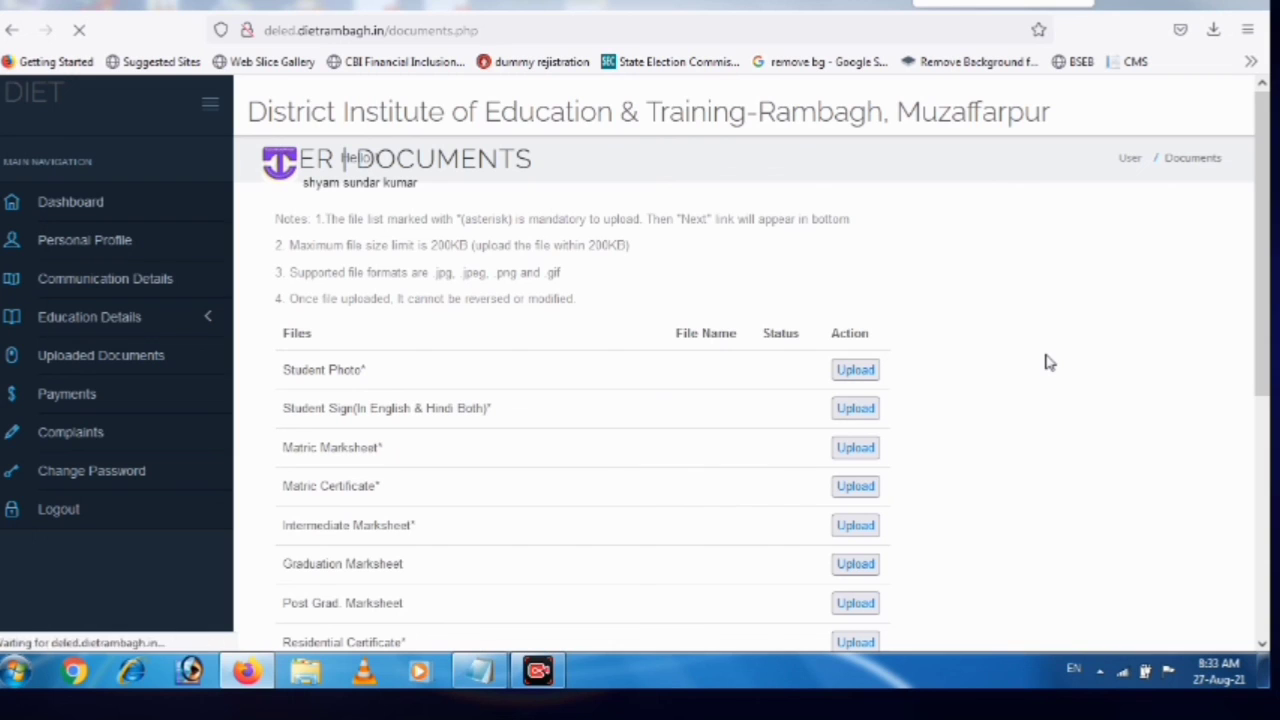
scroll(1062, 317, down, 2)
scroll(1062, 317, down, 4)
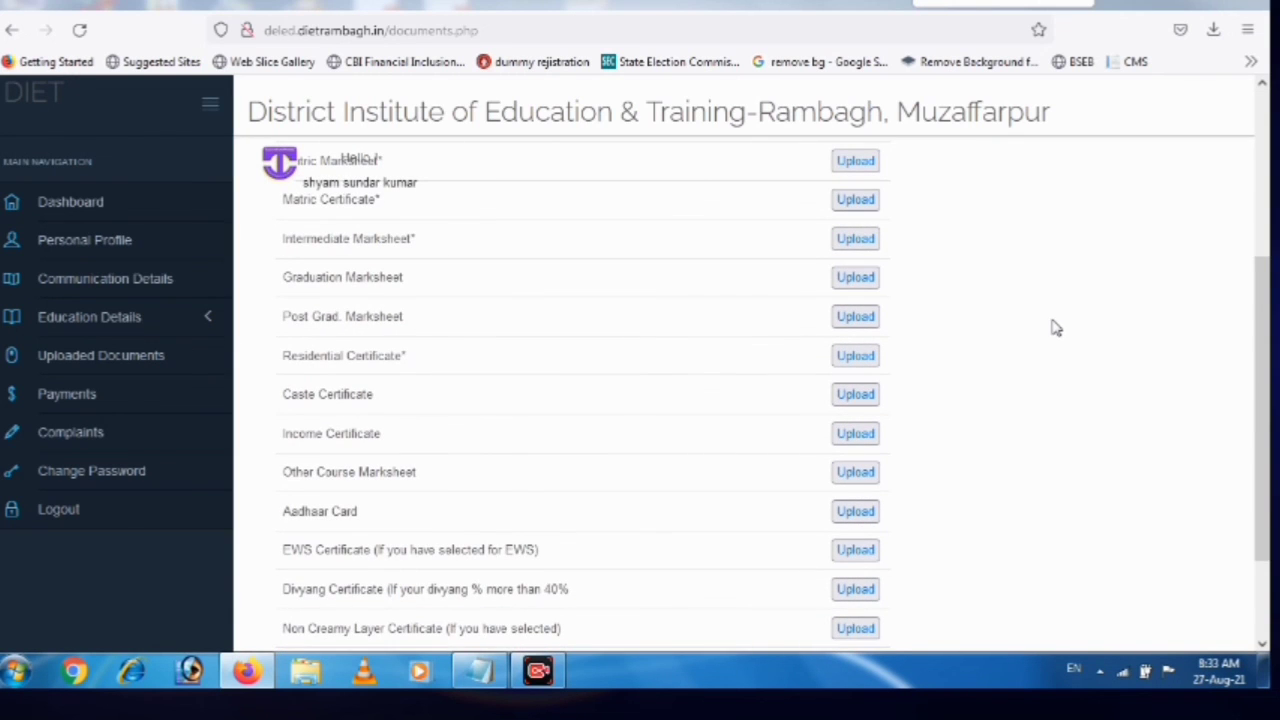
scroll(1056, 328, down, 3)
scroll(1060, 341, up, 2)
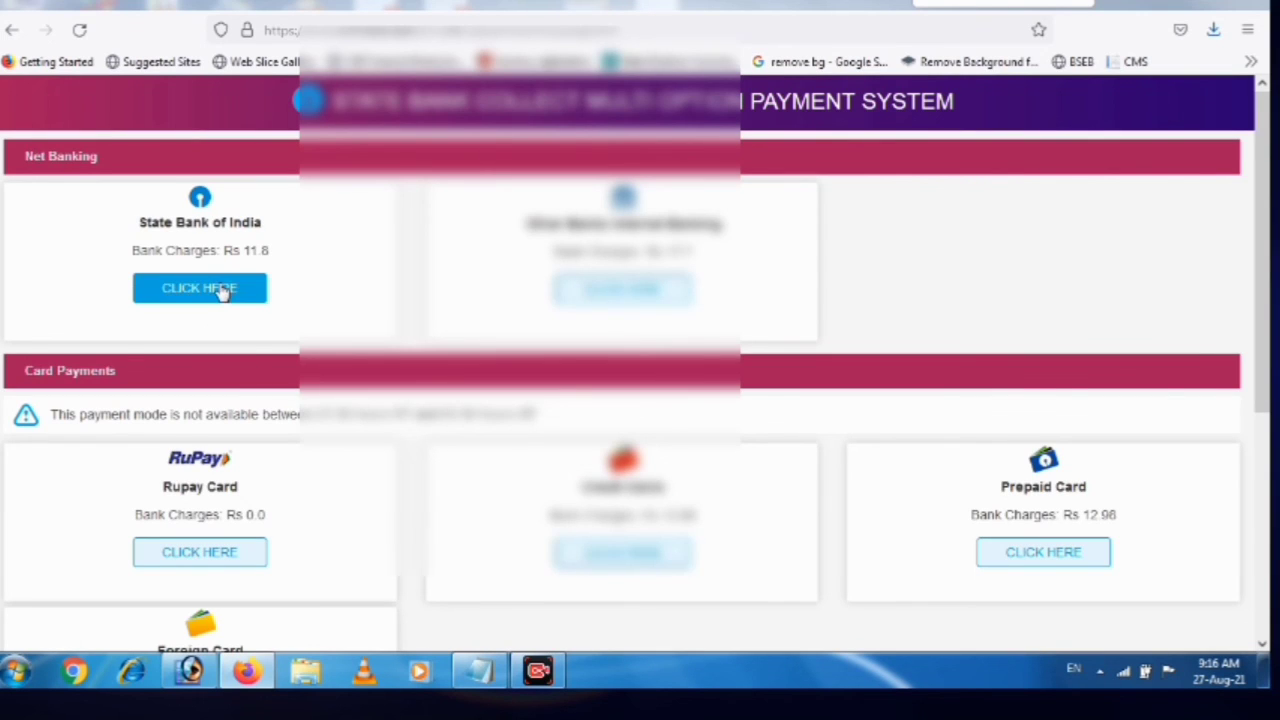
click(215, 290)
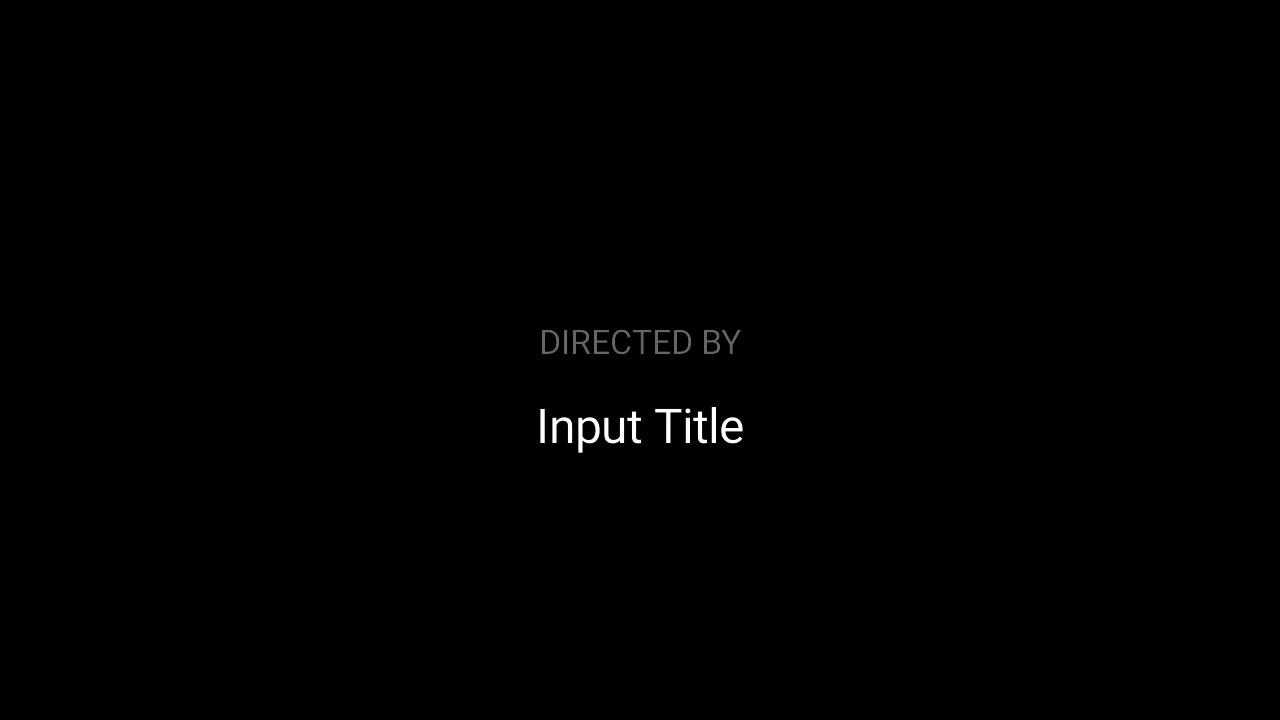